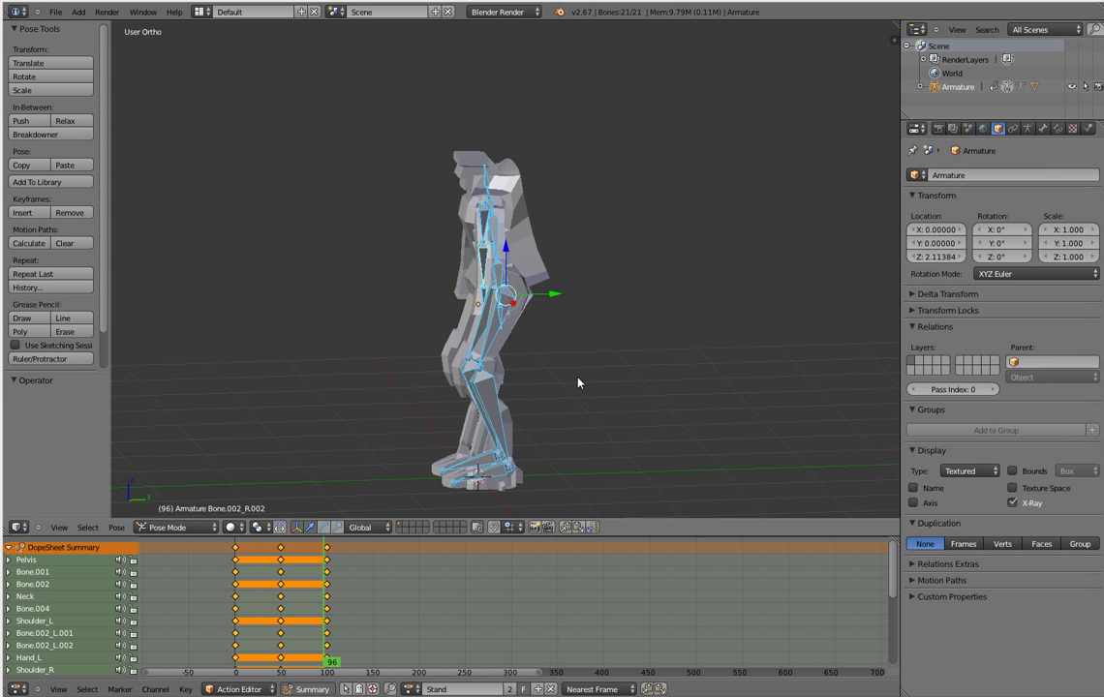
Switch to Right Ortho view, uncheck Background Images, then pan and frame the mech with Shift+C
{"action": "left_click", "coordinate": [608, 375]}
{"action": "key", "text": "KP_3"}
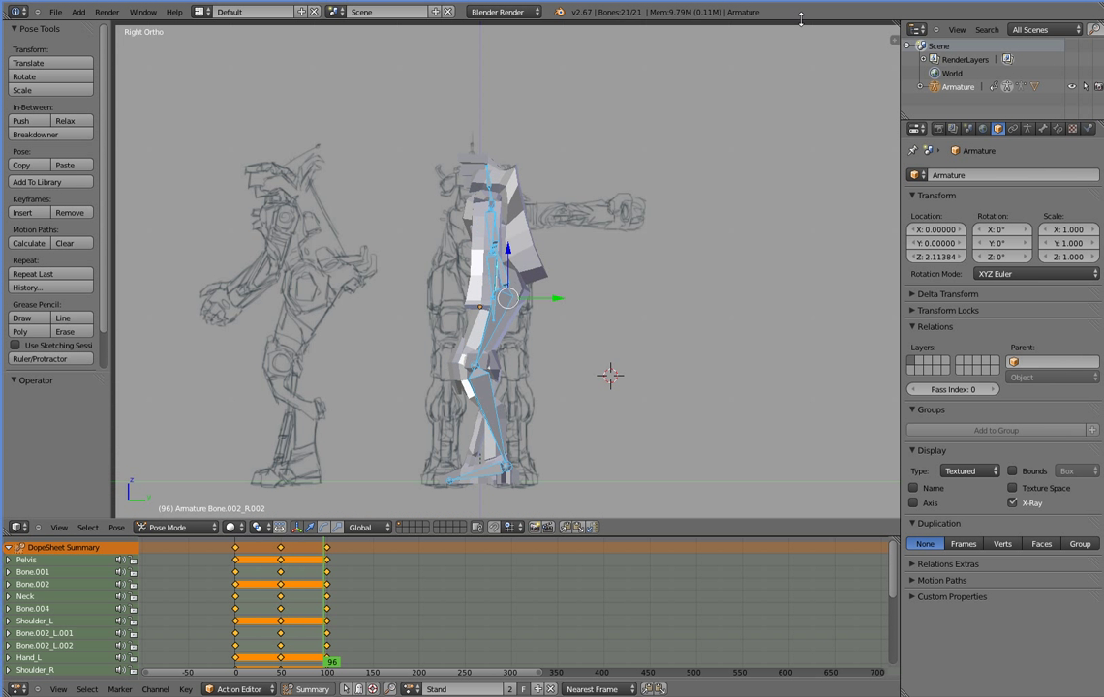
{"action": "left_click", "coordinate": [892, 42]}
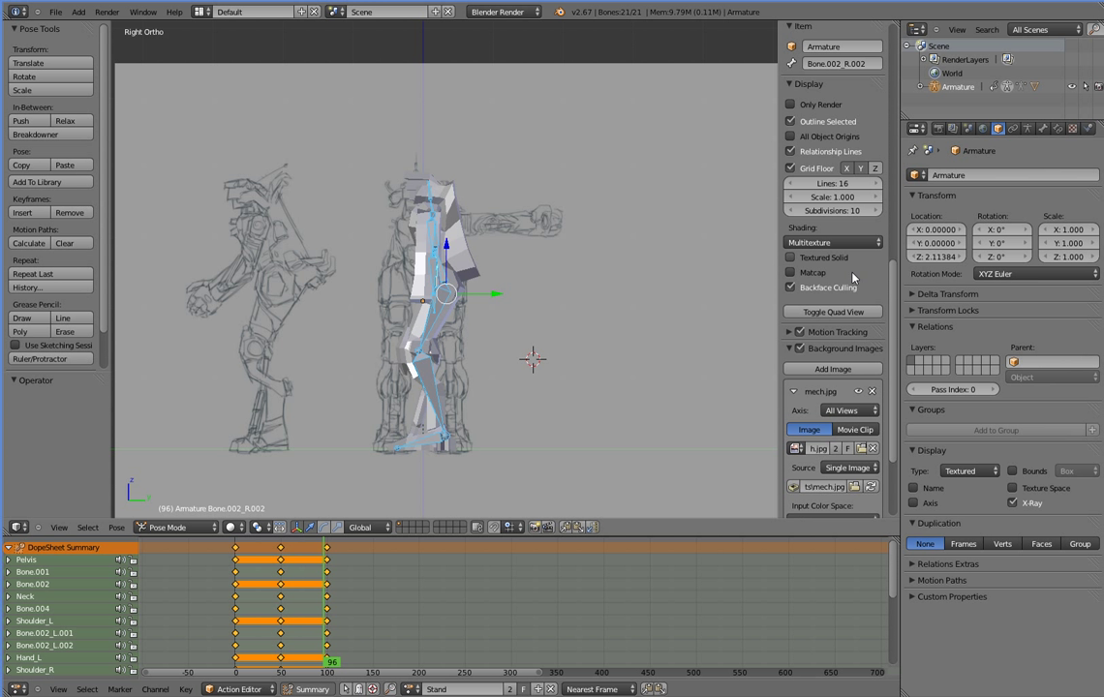
{"action": "left_click", "coordinate": [800, 349]}
{"action": "left_click_drag", "start_coordinate": [884, 344], "coordinate": [910, 345]}
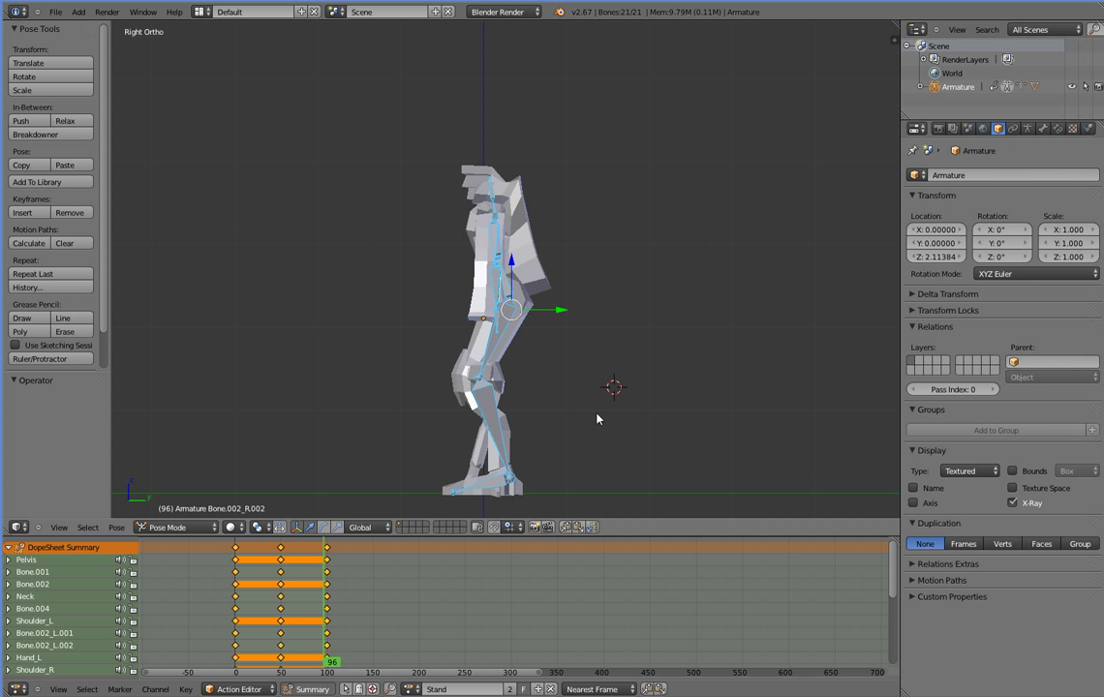
{"action": "middle_click_drag", "start_coordinate": [597, 418], "coordinate": [601, 399], "text": "shift"}
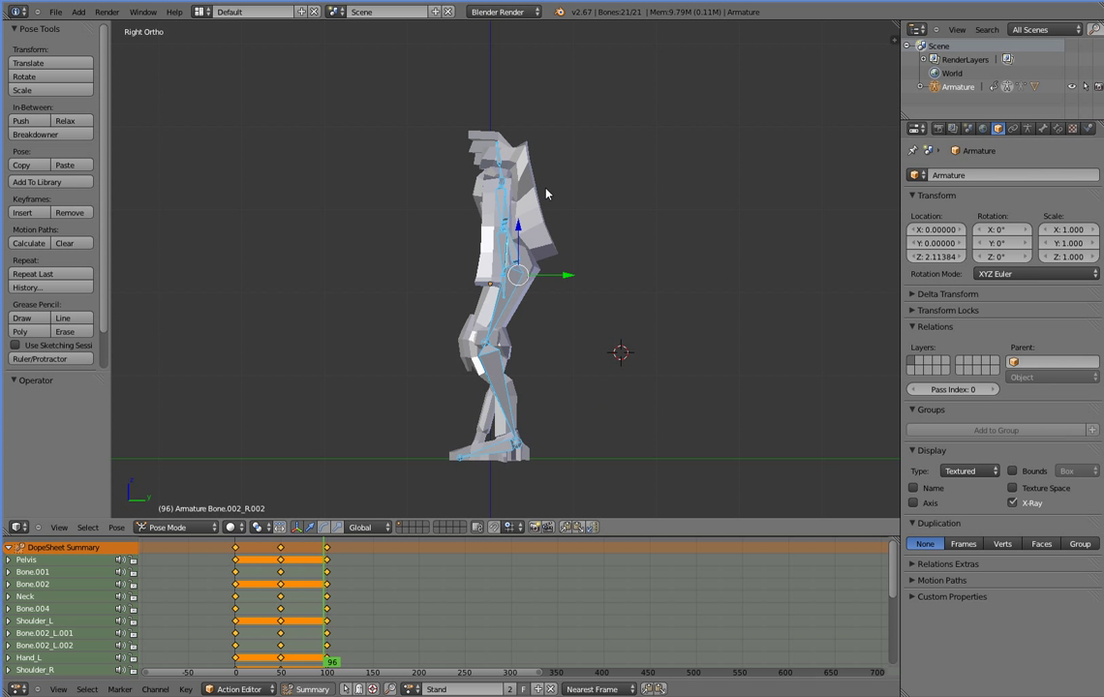
{"action": "key", "text": "shift+c"}
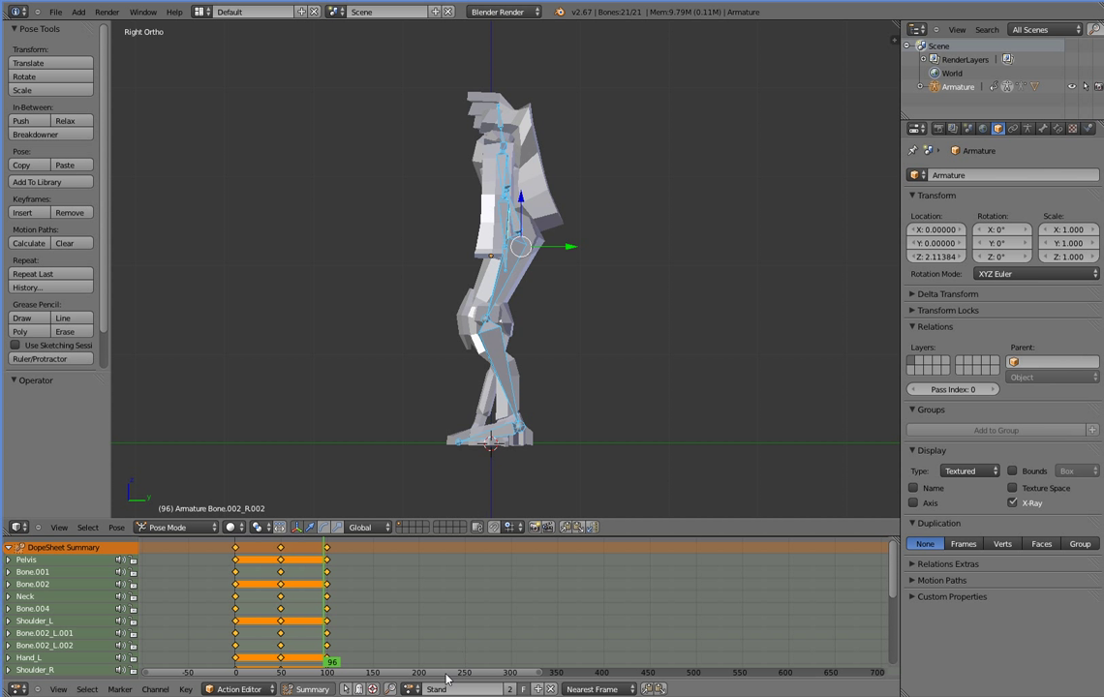
Create a new action copied from Stand and rename it 'Run'
{"action": "left_click", "coordinate": [537, 690]}
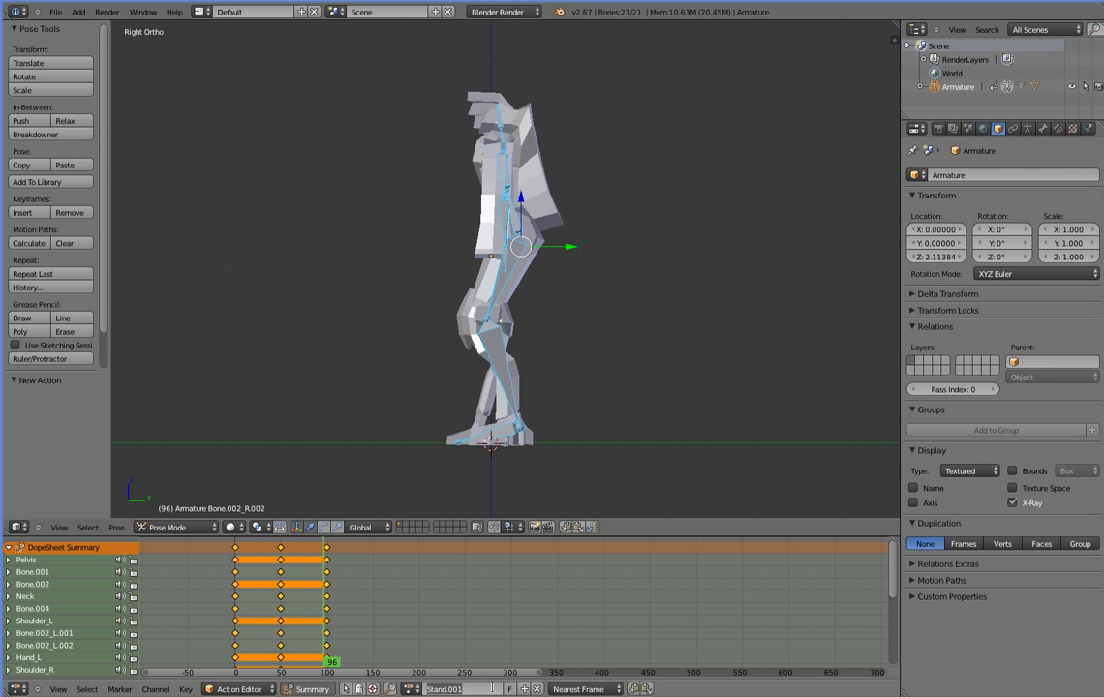
{"action": "left_click", "coordinate": [494, 688]}
{"action": "type", "text": "Run"}
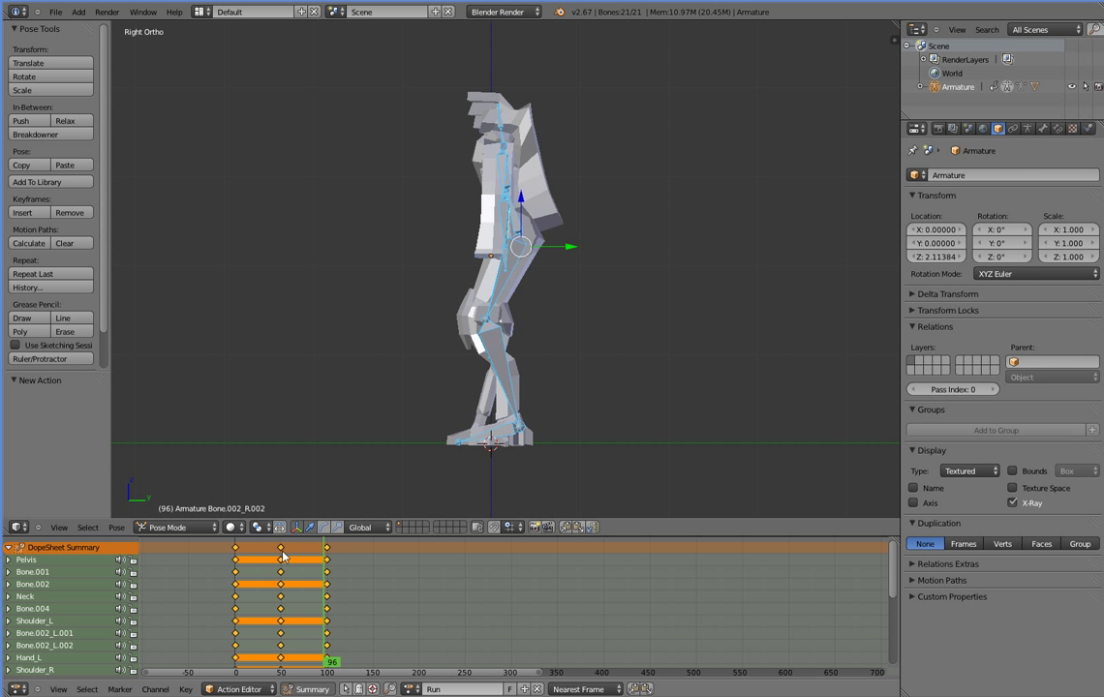
Delete the copied keyframes at frames 0, 50 and all remaining ones
{"action": "left_click", "coordinate": [238, 552]}
{"action": "key", "text": "x"}
{"action": "left_click", "coordinate": [238, 553]}
{"action": "left_click", "coordinate": [281, 549]}
{"action": "key", "text": "x"}
{"action": "left_click", "coordinate": [283, 552]}
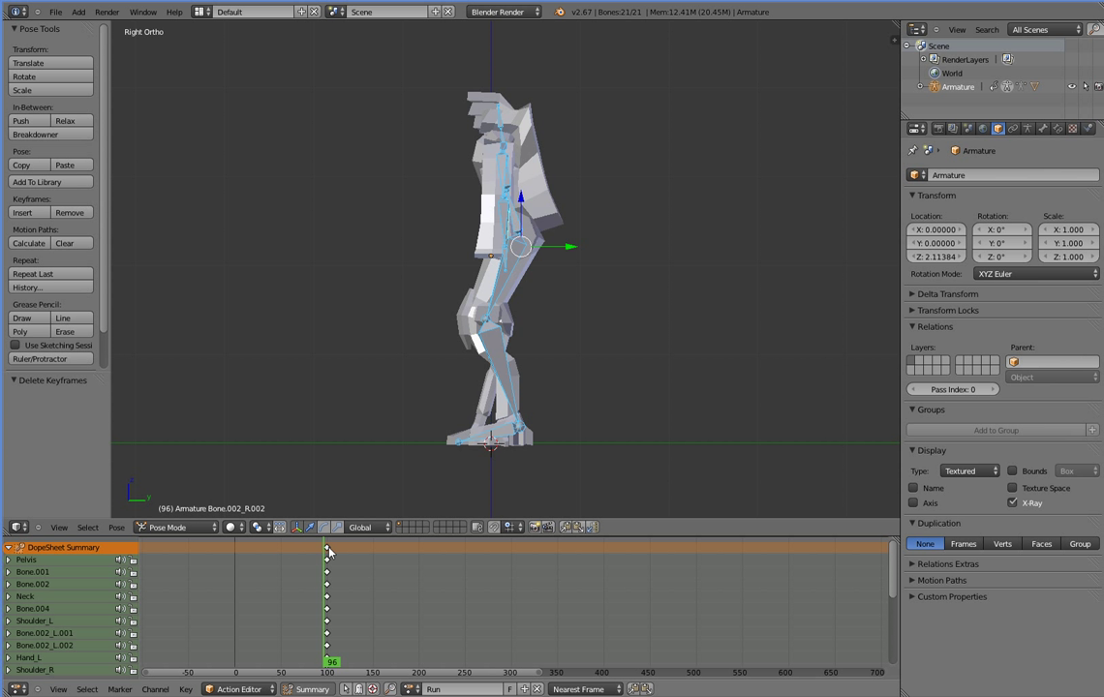
{"action": "key", "text": "x"}
{"action": "left_click", "coordinate": [281, 549]}
{"action": "left_click", "coordinate": [243, 554]}
{"action": "left_click", "coordinate": [240, 550]}
Reassign the Run action to the mech from the action list and set the playhead to frame 0
{"action": "left_click", "coordinate": [371, 689]}
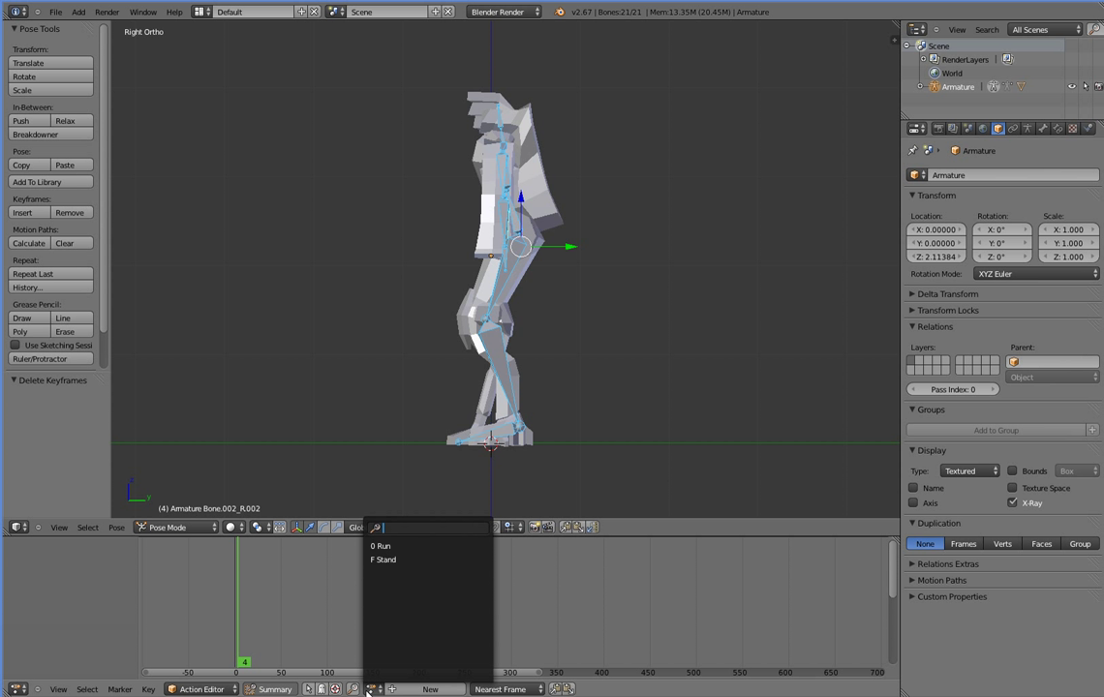
{"action": "left_click", "coordinate": [379, 547]}
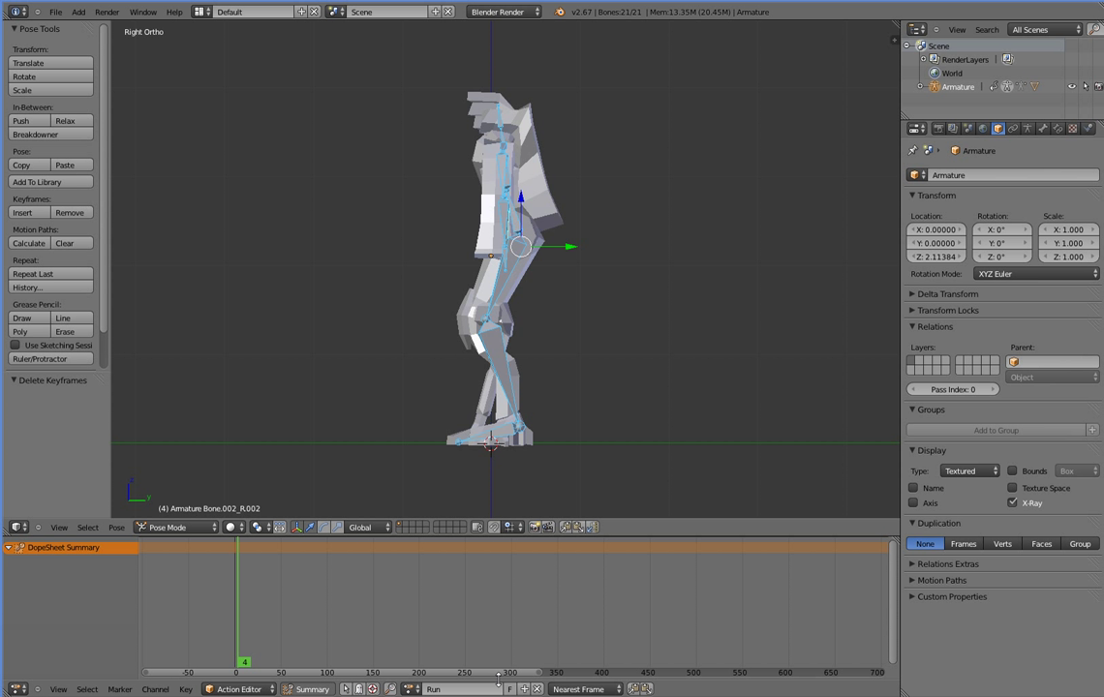
{"action": "left_click", "coordinate": [238, 552]}
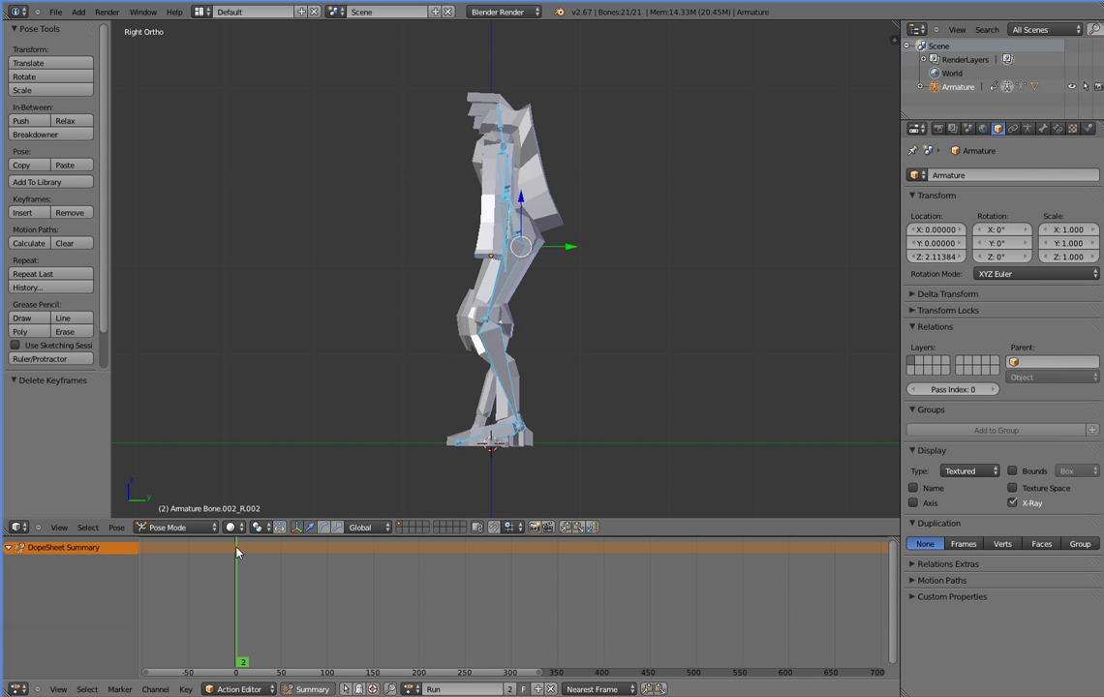
{"action": "left_click_drag", "start_coordinate": [237, 552], "coordinate": [233, 552]}
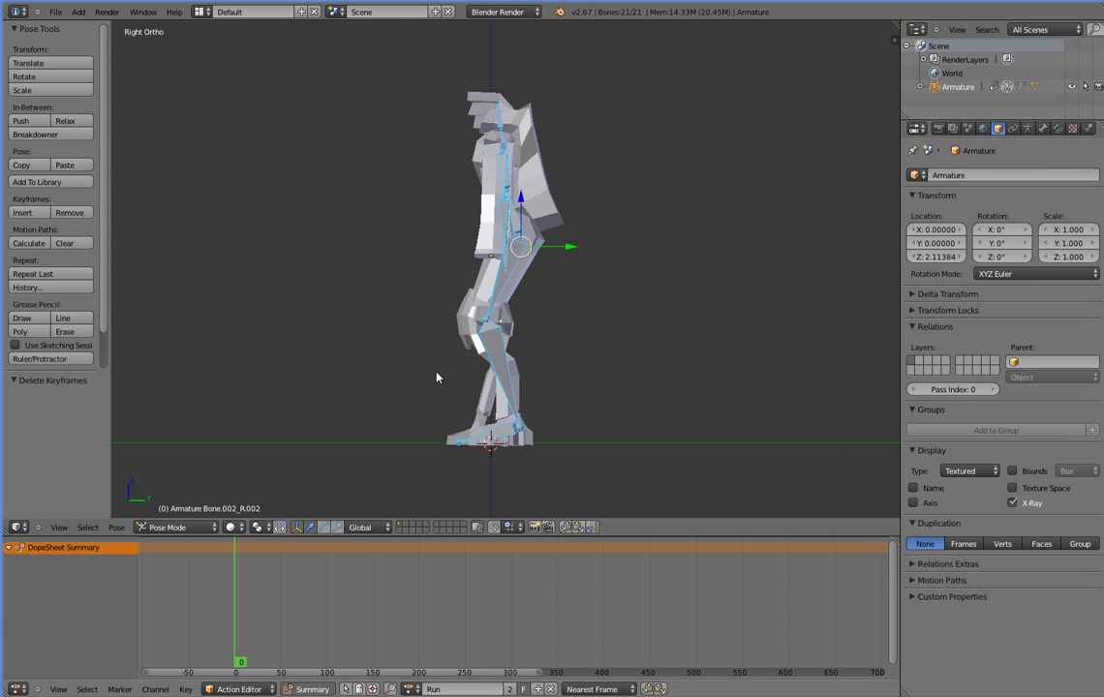
In the right-side view, swing the left thigh backward and the right thigh forward
{"action": "middle_click_drag", "start_coordinate": [518, 385], "coordinate": [523, 320]}
{"action": "key", "text": "KP_3"}
{"action": "right_click", "coordinate": [501, 206]}
{"action": "right_click", "coordinate": [504, 281]}
{"action": "right_click", "coordinate": [526, 286]}
{"action": "key", "text": "r"}
{"action": "left_click", "coordinate": [542, 291]}
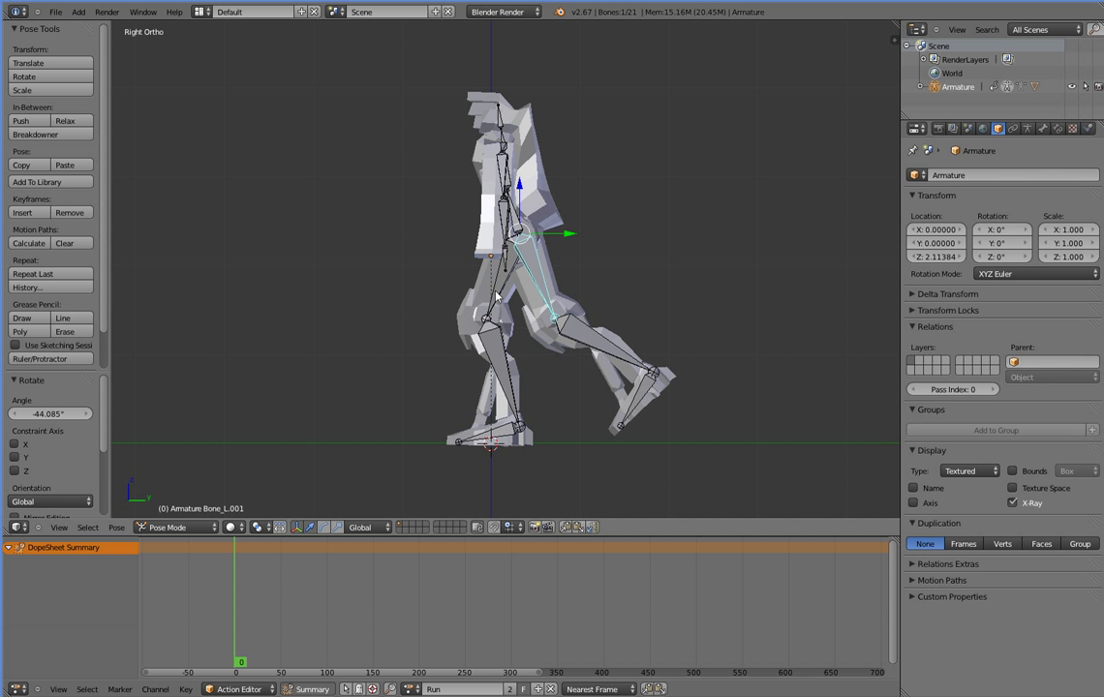
{"action": "key", "text": "r"}
{"action": "left_click", "coordinate": [418, 296]}
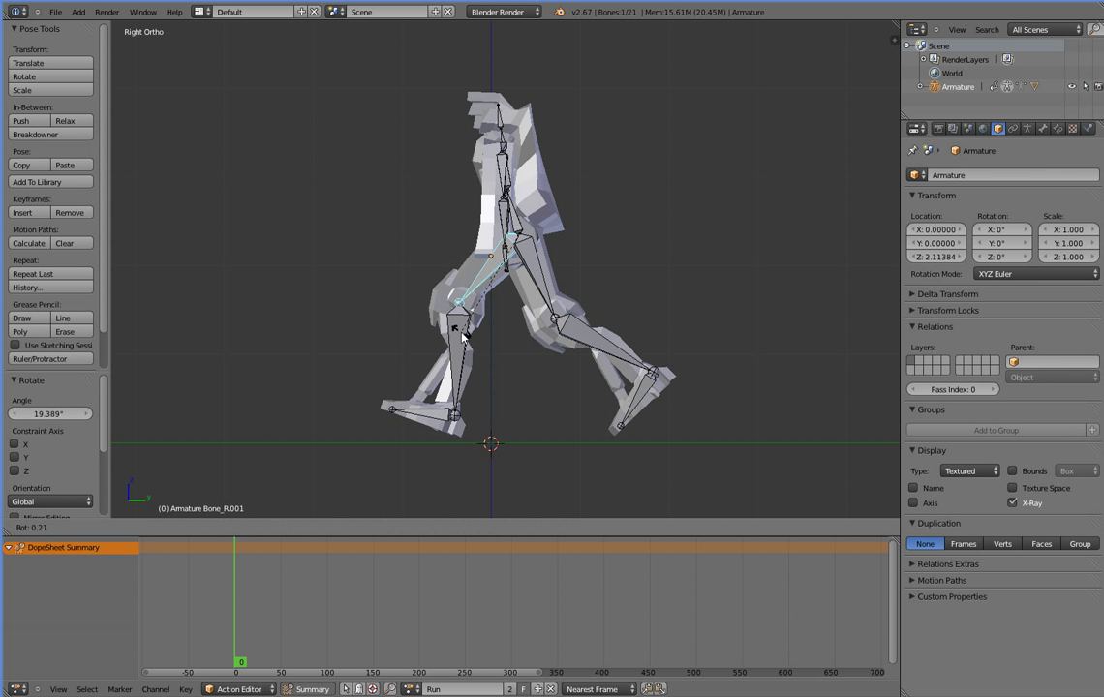
Bend the right shin forward and fine-tune the right thigh angle
{"action": "right_click", "coordinate": [461, 341]}
{"action": "key", "text": "r"}
{"action": "left_click", "coordinate": [437, 339]}
{"action": "right_click", "coordinate": [484, 276]}
{"action": "key", "text": "r"}
{"action": "left_click", "coordinate": [490, 311]}
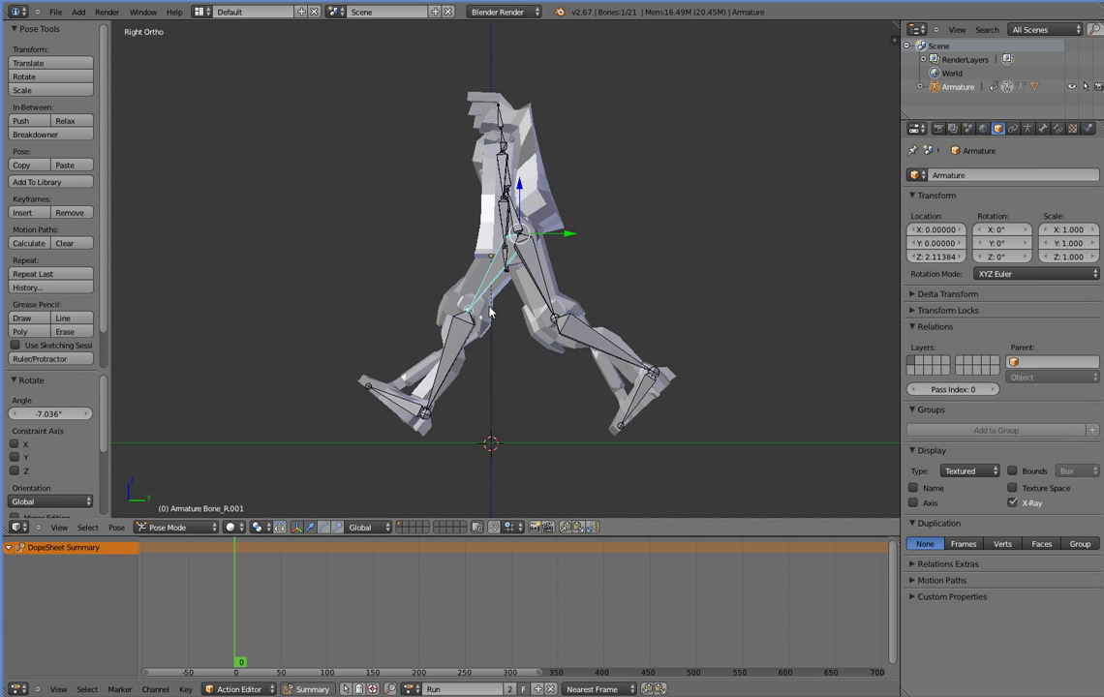
{"action": "key", "text": "r"}
{"action": "left_click", "coordinate": [527, 273]}
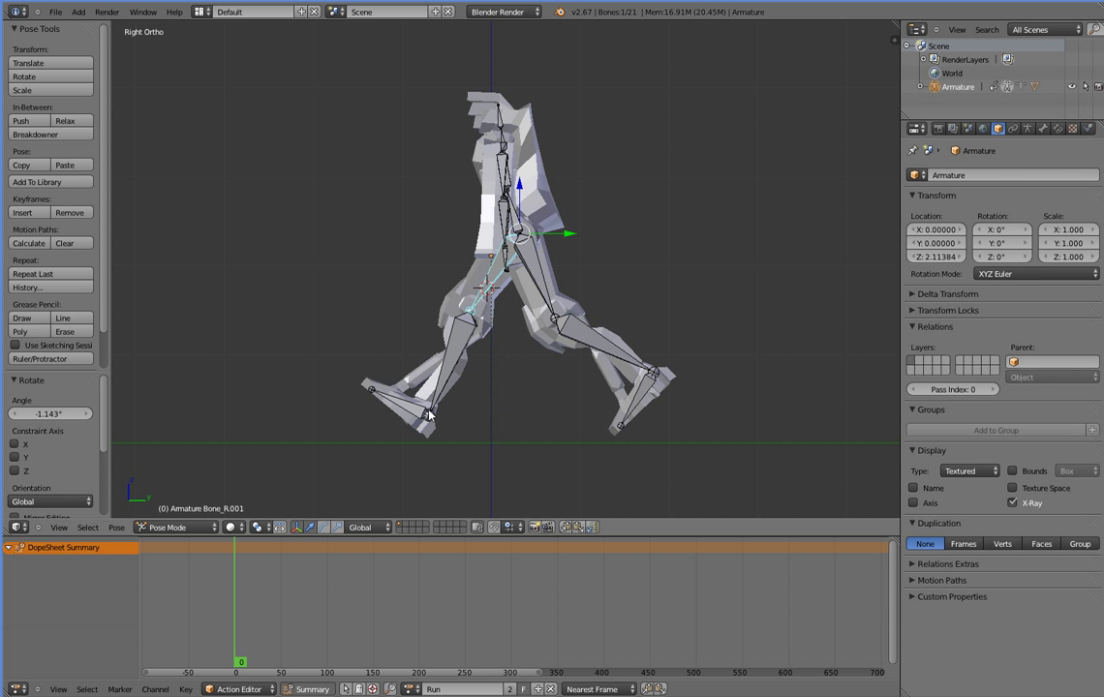
Rotate the left foot and swing the left shin upward
{"action": "right_click", "coordinate": [637, 399]}
{"action": "key", "text": "r"}
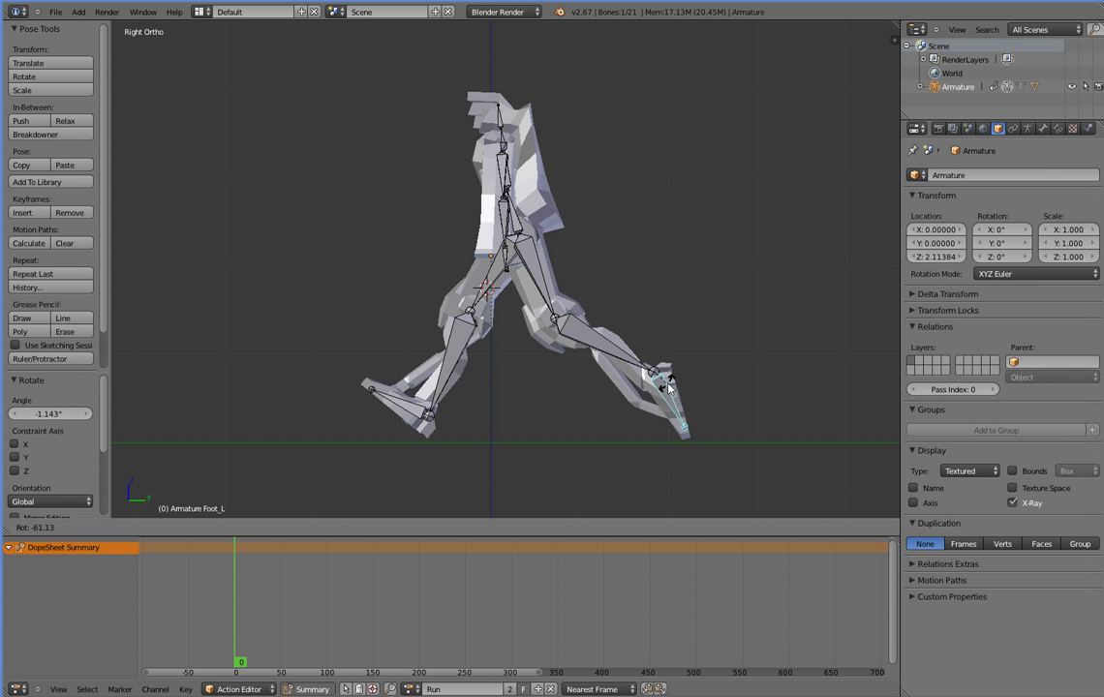
{"action": "left_click", "coordinate": [620, 374]}
{"action": "right_click", "coordinate": [587, 344]}
{"action": "key", "text": "r"}
{"action": "left_click", "coordinate": [593, 335]}
Swing the left and right upper arms forward and bend the right forearm
{"action": "right_click", "coordinate": [503, 184]}
{"action": "right_click", "coordinate": [448, 161]}
{"action": "key", "text": "r"}
{"action": "left_click", "coordinate": [496, 182]}
{"action": "right_click", "coordinate": [503, 189]}
{"action": "right_click", "coordinate": [503, 188]}
{"action": "right_click", "coordinate": [501, 187]}
{"action": "key", "text": "r"}
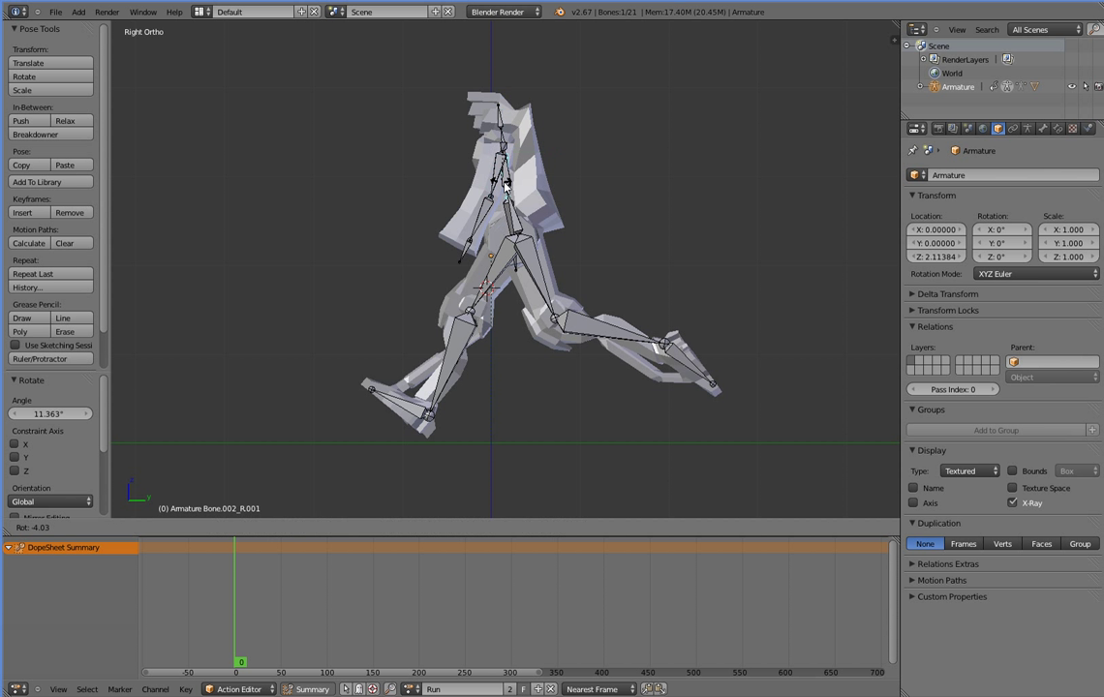
{"action": "left_click", "coordinate": [534, 200]}
{"action": "right_click", "coordinate": [533, 201]}
{"action": "key", "text": "r"}
{"action": "left_click", "coordinate": [532, 207]}
Bend the left forearm downward and rotate the left hand
{"action": "right_click", "coordinate": [469, 237]}
{"action": "key", "text": "r"}
{"action": "left_click", "coordinate": [454, 231]}
{"action": "right_click", "coordinate": [455, 230]}
{"action": "key", "text": "r"}
{"action": "left_click", "coordinate": [456, 242]}
Twist the torso bone Bone.001 and the Neck bone about the Z axis
{"action": "right_click", "coordinate": [521, 233]}
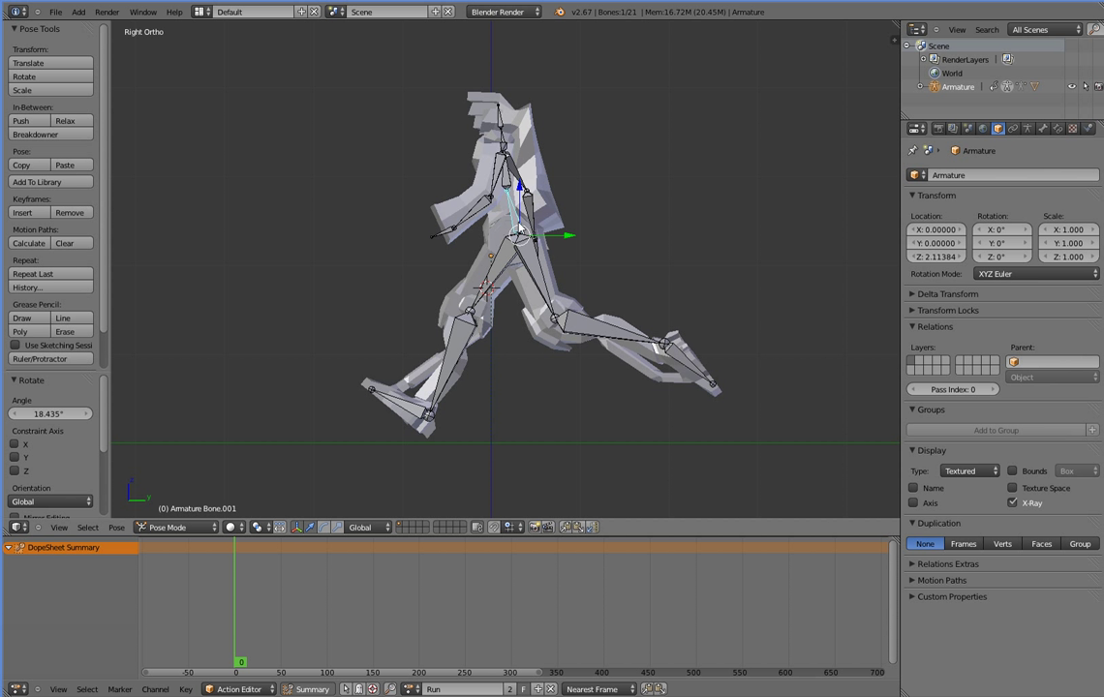
{"action": "key", "text": "r"}
{"action": "key", "text": "z"}
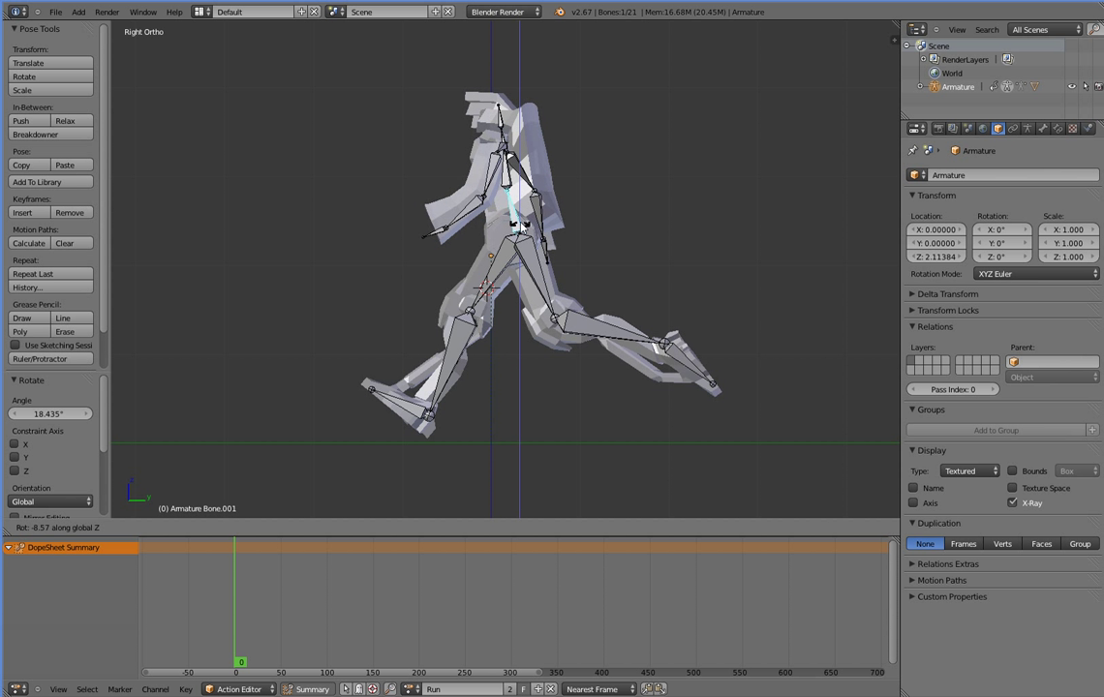
{"action": "left_click", "coordinate": [520, 198]}
{"action": "right_click", "coordinate": [504, 139]}
{"action": "key", "text": "r"}
{"action": "key", "text": "z"}
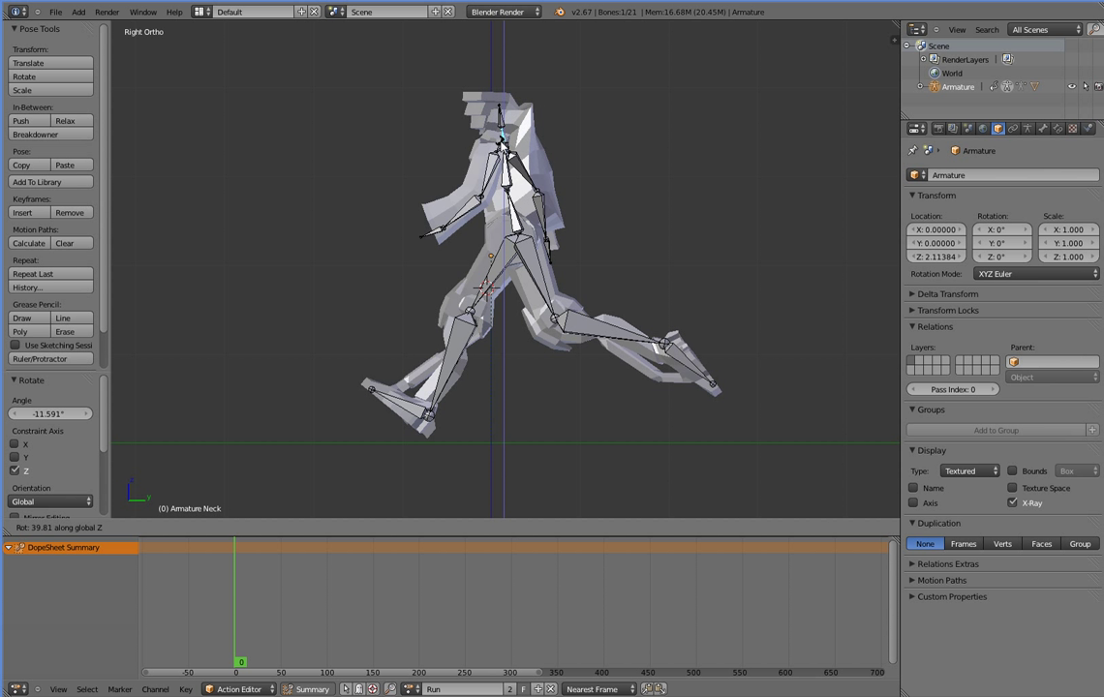
{"action": "key", "text": "Return"}
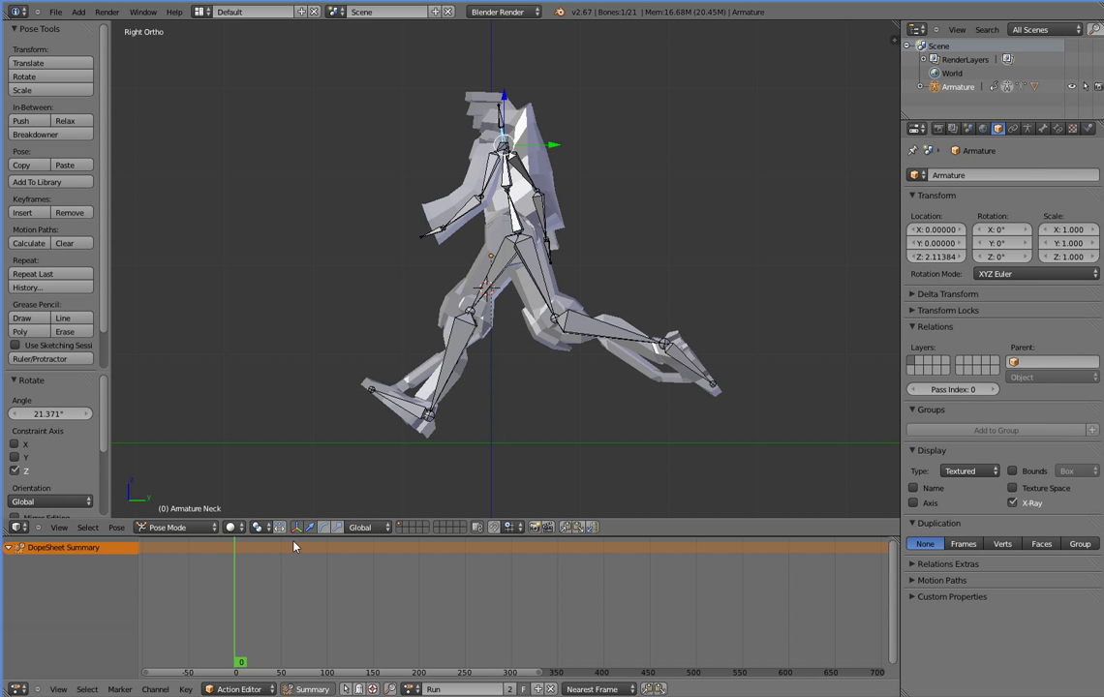
Select all bones and keyframe their rotation at frame 0
{"action": "key", "text": "a"}
{"action": "key", "text": "i"}
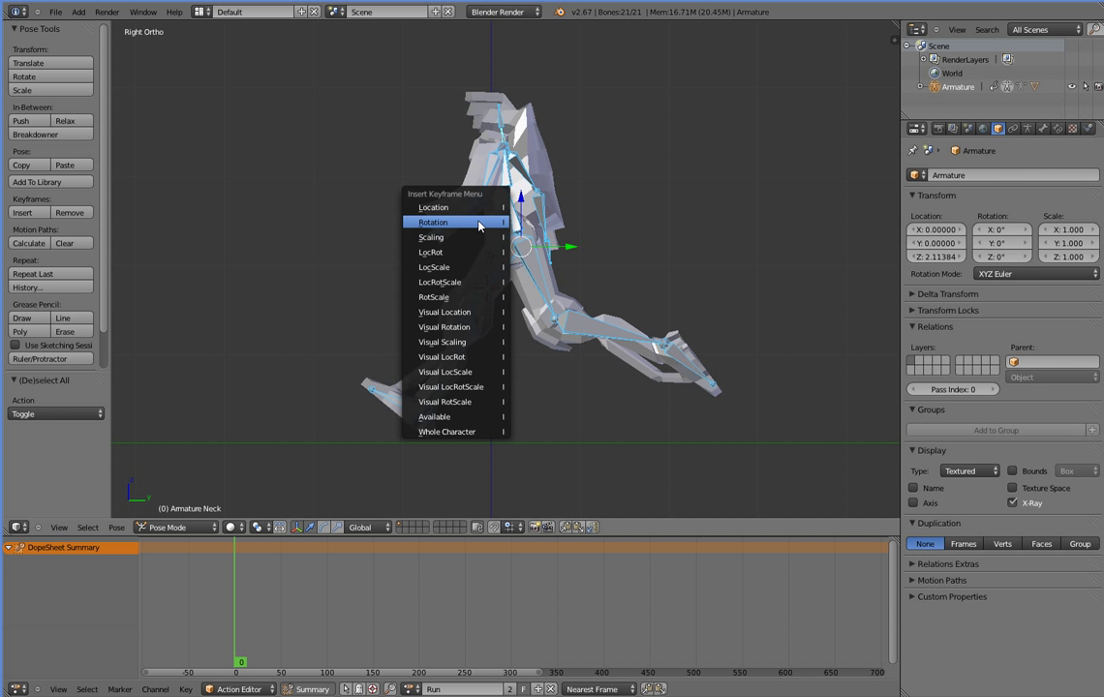
{"action": "left_click", "coordinate": [479, 224]}
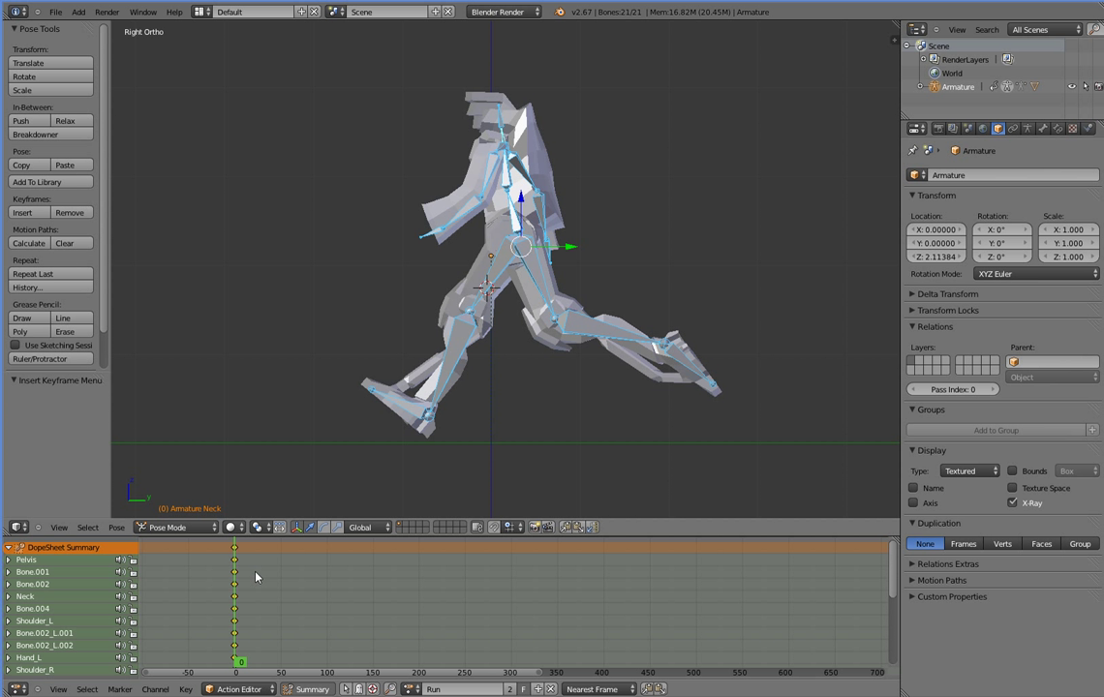
Go to frame 32 and key rotation for all bones there
{"action": "left_click", "coordinate": [279, 556]}
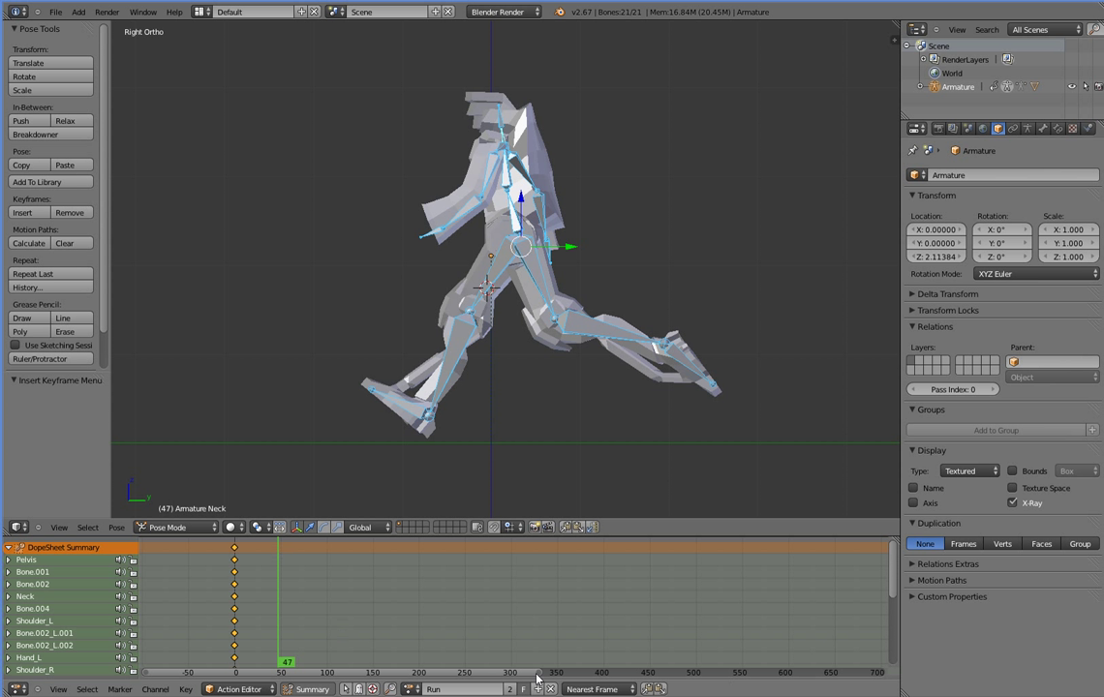
{"action": "left_click_drag", "start_coordinate": [538, 678], "coordinate": [276, 683]}
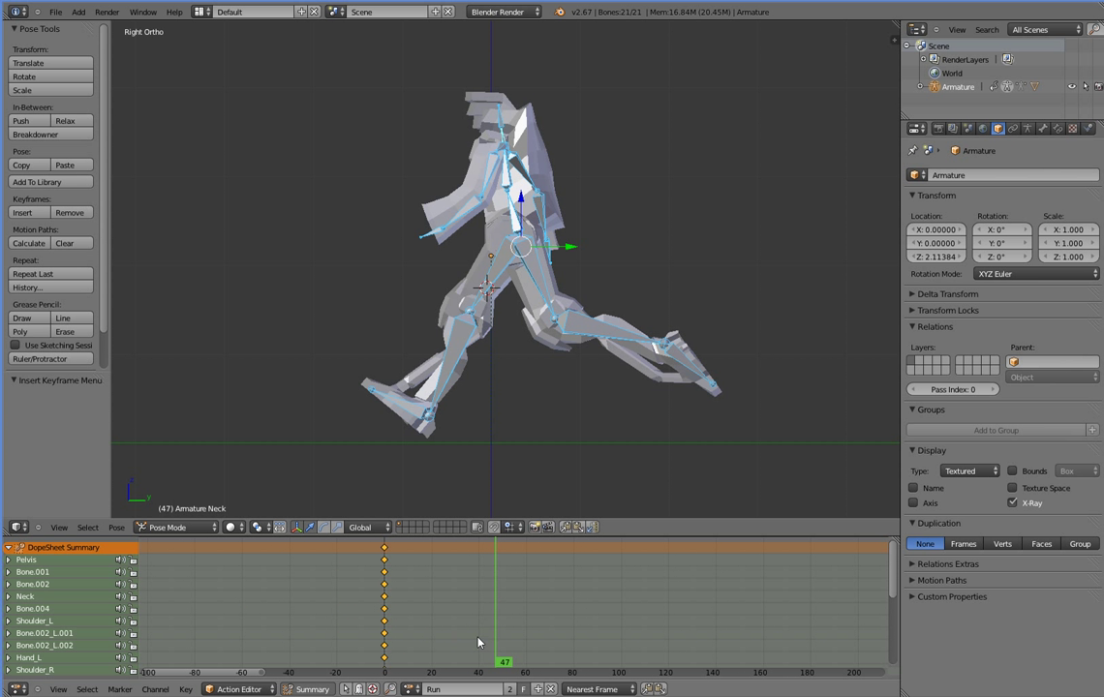
{"action": "left_click_drag", "start_coordinate": [478, 642], "coordinate": [462, 647]}
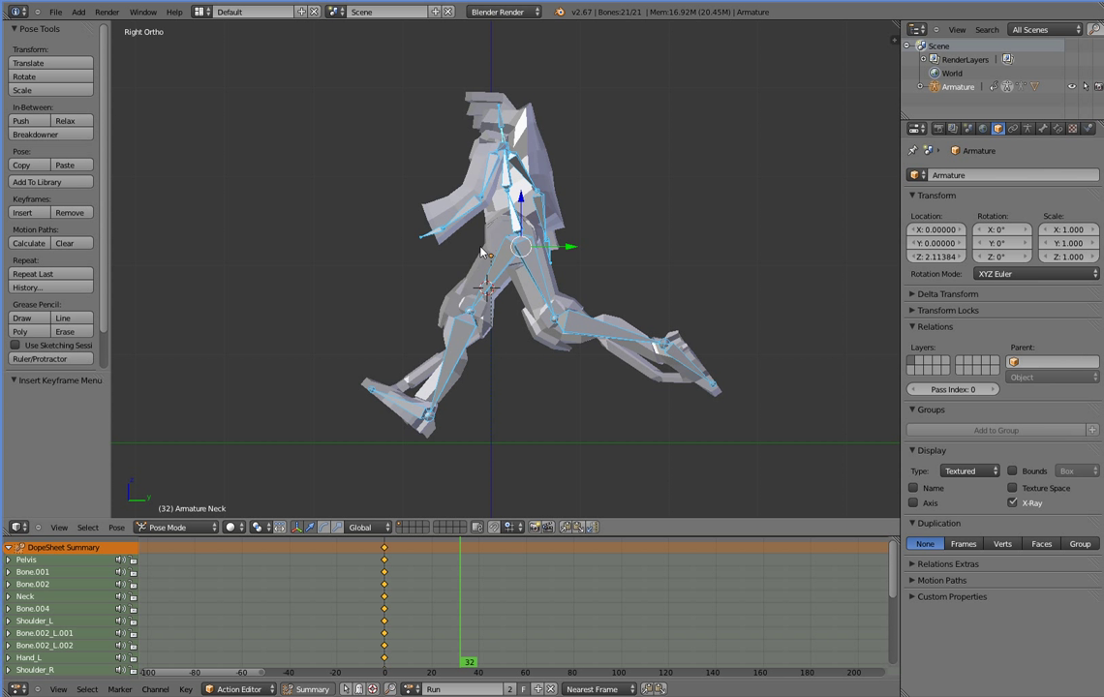
{"action": "key", "text": "i"}
{"action": "left_click", "coordinate": [482, 250]}
{"action": "left_click", "coordinate": [425, 629]}
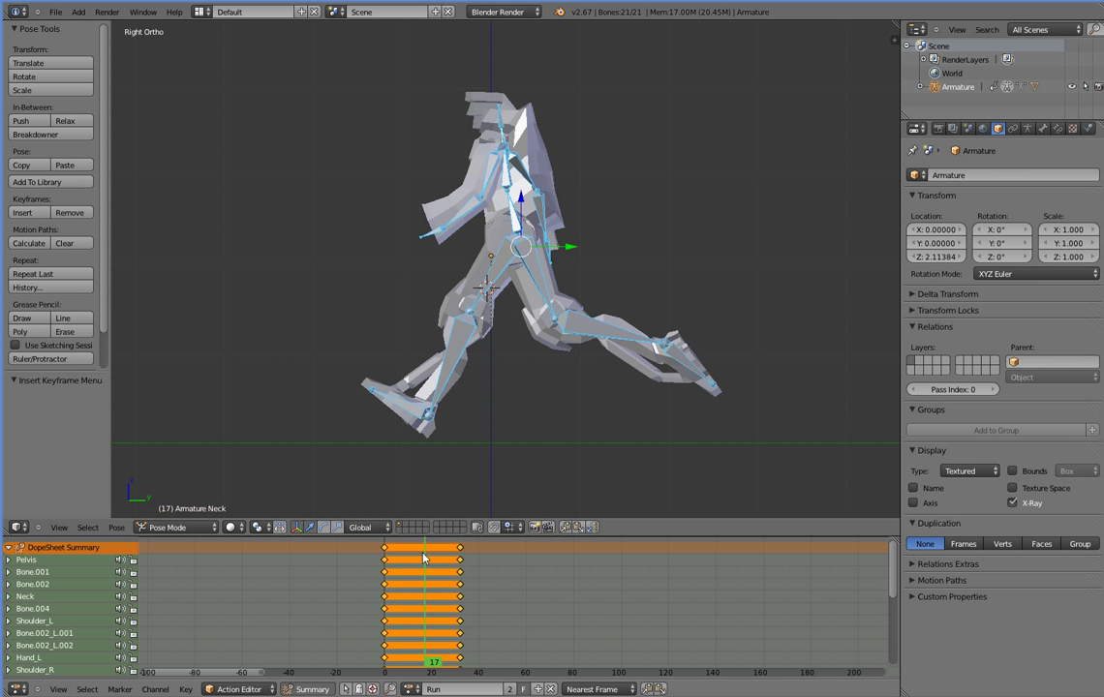
At frame 16, swing the left thigh down, the left shin back and tilt the left foot up
{"action": "mouse_move", "coordinate": [136, 673]}
{"action": "left_mouse_down"}
{"action": "mouse_move", "coordinate": [259, 677]}
{"action": "mouse_move", "coordinate": [147, 676]}
{"action": "left_mouse_up"}
{"action": "left_click", "coordinate": [259, 675]}
{"action": "left_click", "coordinate": [387, 644]}
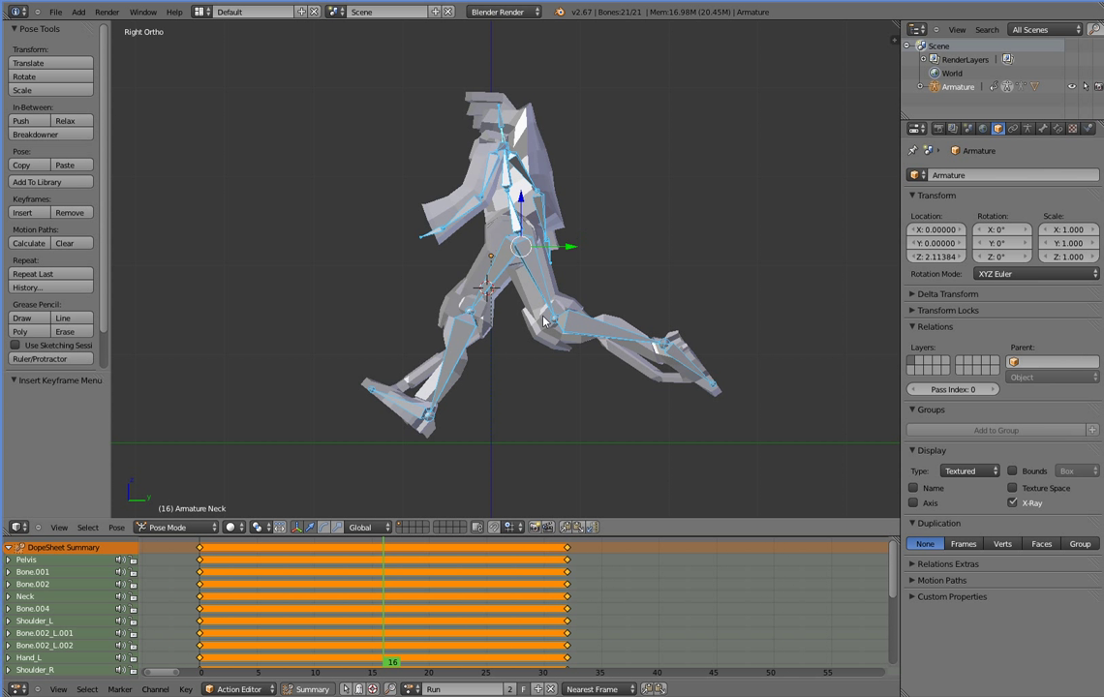
{"action": "right_click", "coordinate": [541, 281]}
{"action": "key", "text": "r"}
{"action": "left_click", "coordinate": [499, 281]}
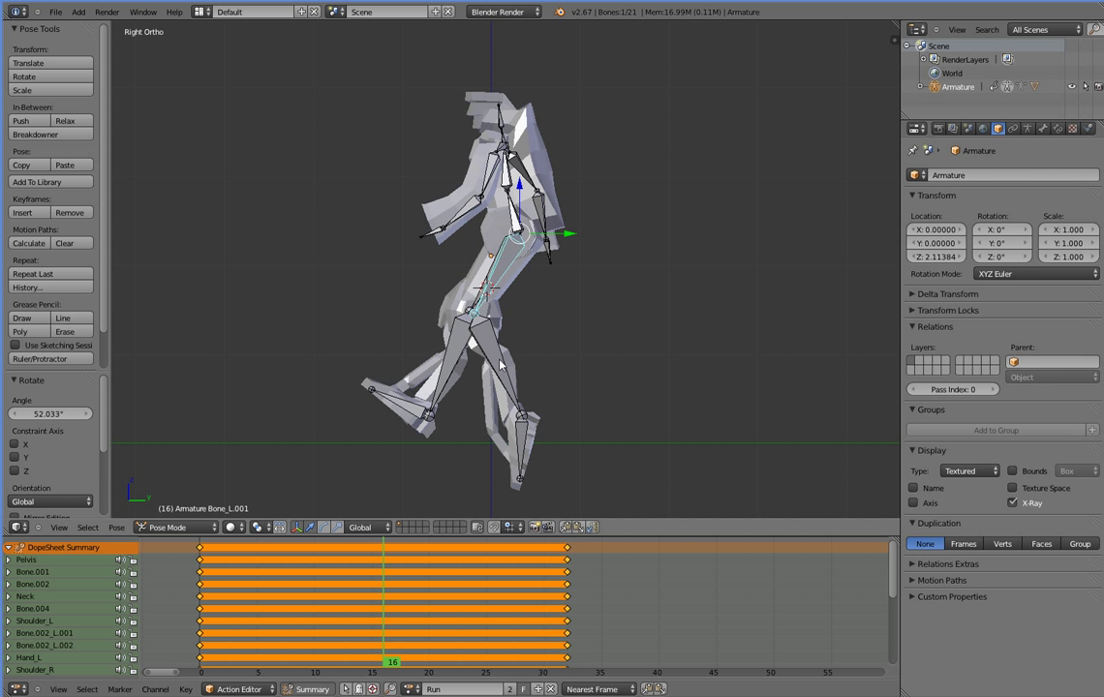
{"action": "right_click", "coordinate": [455, 360]}
{"action": "key", "text": "r"}
{"action": "left_click", "coordinate": [409, 440]}
{"action": "right_click", "coordinate": [408, 440]}
{"action": "key", "text": "r"}
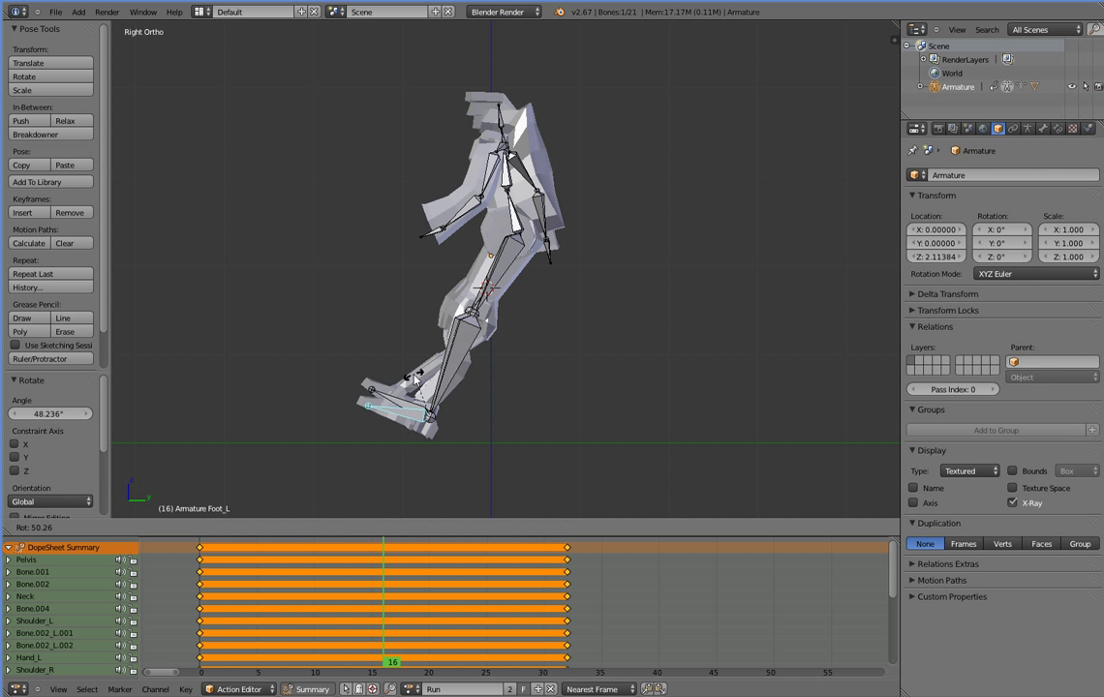
{"action": "left_click", "coordinate": [415, 378]}
Swing the right thigh and shin forward and rotate the right foot
{"action": "right_click", "coordinate": [486, 276]}
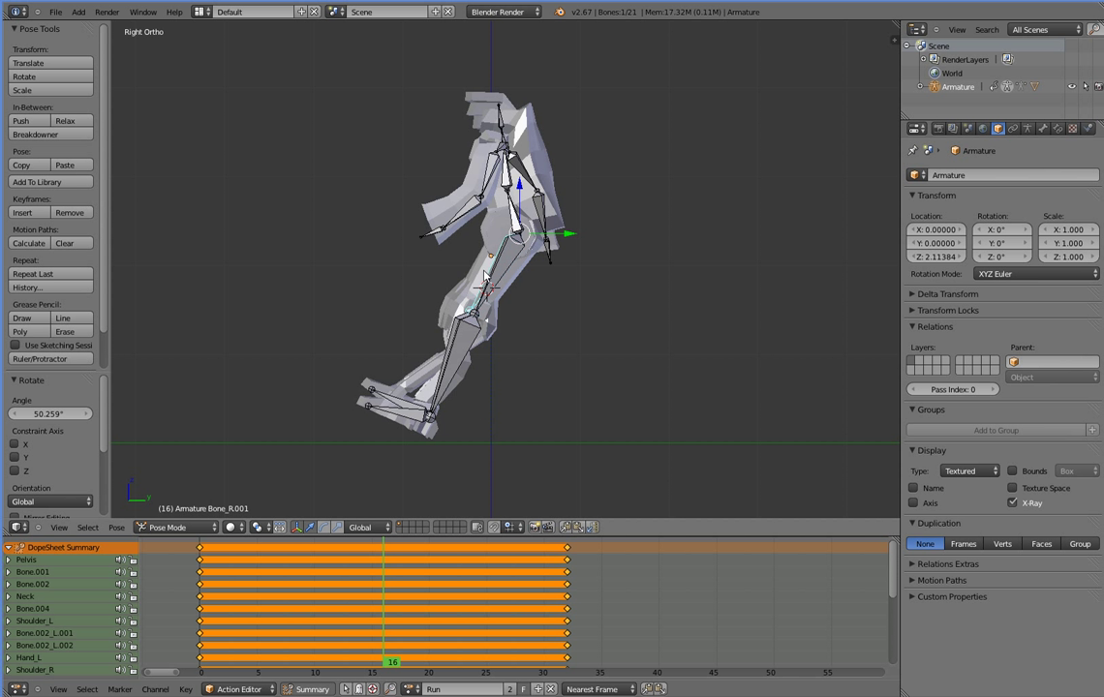
{"action": "key", "text": "r"}
{"action": "left_click", "coordinate": [561, 310]}
{"action": "right_click", "coordinate": [585, 335]}
{"action": "key", "text": "r"}
{"action": "left_click", "coordinate": [654, 370]}
{"action": "right_click", "coordinate": [670, 383]}
{"action": "key", "text": "r"}
{"action": "left_click", "coordinate": [684, 380]}
Rotate the arm bones Bone.002_R.001, Bone.002_L.002 and Bone.002_L.001 into the opposite swing
{"action": "right_click", "coordinate": [516, 178]}
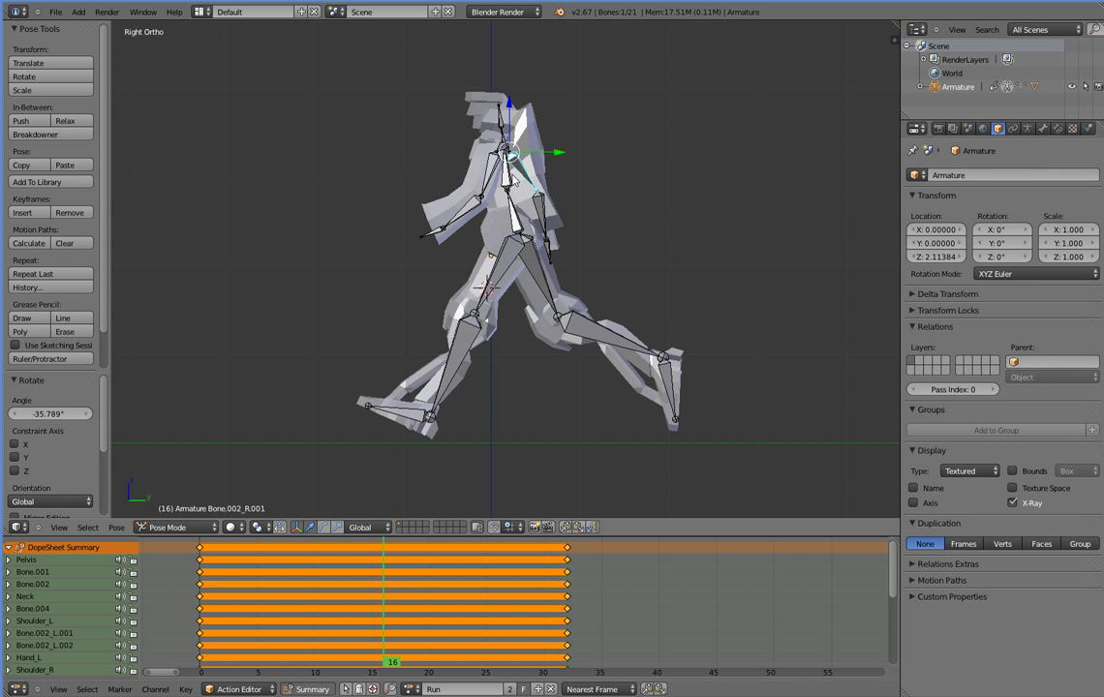
{"action": "key", "text": "r"}
{"action": "left_click", "coordinate": [455, 194]}
{"action": "right_click", "coordinate": [477, 205]}
{"action": "key", "text": "r"}
{"action": "left_click", "coordinate": [482, 211]}
{"action": "right_click", "coordinate": [496, 179]}
{"action": "key", "text": "r"}
{"action": "left_click", "coordinate": [489, 174]}
Rotate the right forearm Bone.002_R.002 and the right hand
{"action": "right_click", "coordinate": [523, 232]}
{"action": "right_click", "coordinate": [472, 213]}
{"action": "key", "text": "r"}
{"action": "left_click", "coordinate": [475, 211]}
{"action": "right_click", "coordinate": [436, 228]}
{"action": "key", "text": "r"}
{"action": "left_click", "coordinate": [433, 226]}
Twist the torso bone Bone.001 and turn the Neck bone about the Z axis
{"action": "right_click", "coordinate": [459, 194]}
{"action": "key", "text": "r"}
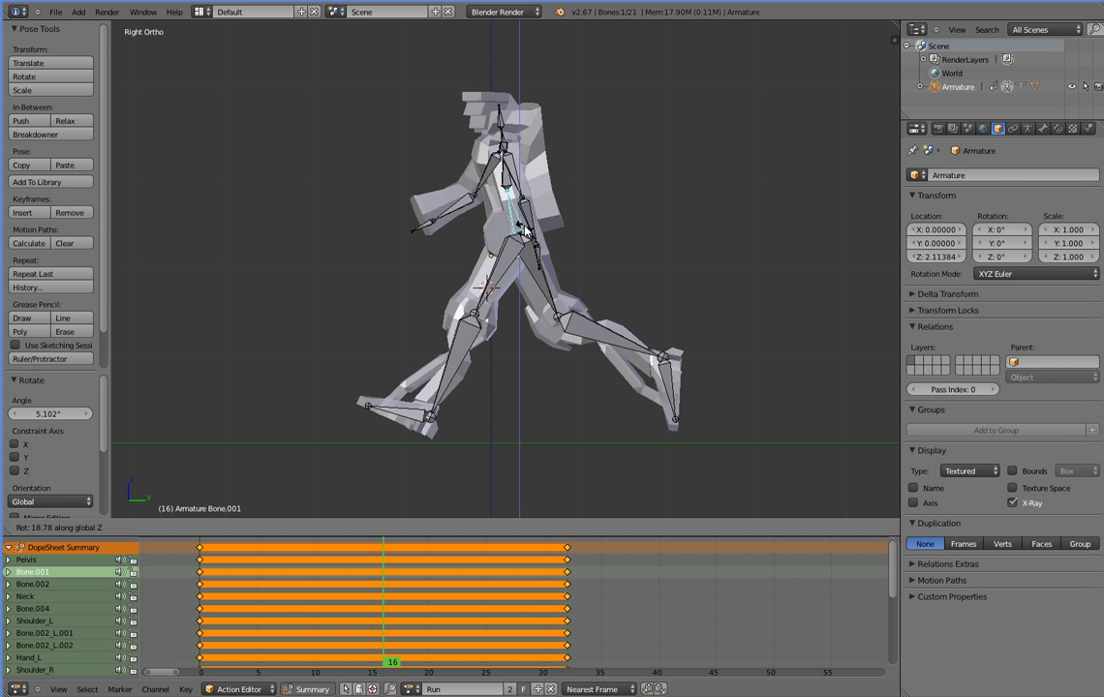
{"action": "left_click", "coordinate": [524, 230]}
{"action": "right_click", "coordinate": [503, 143]}
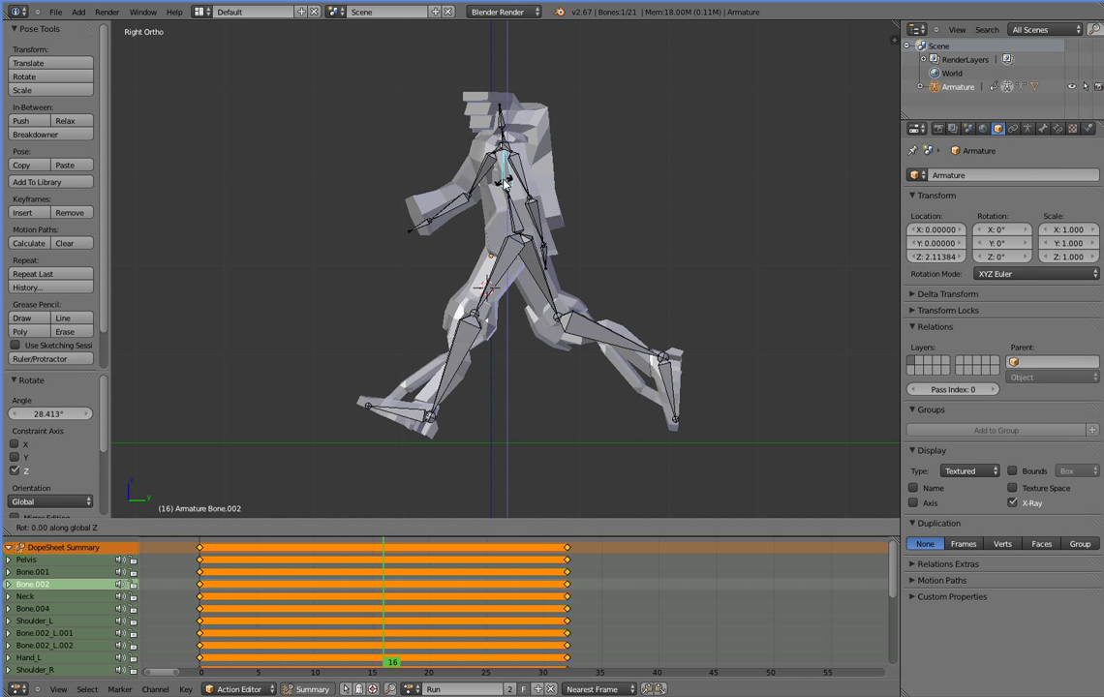
{"action": "right_click", "coordinate": [503, 143]}
{"action": "key", "text": "r"}
{"action": "key", "text": "z"}
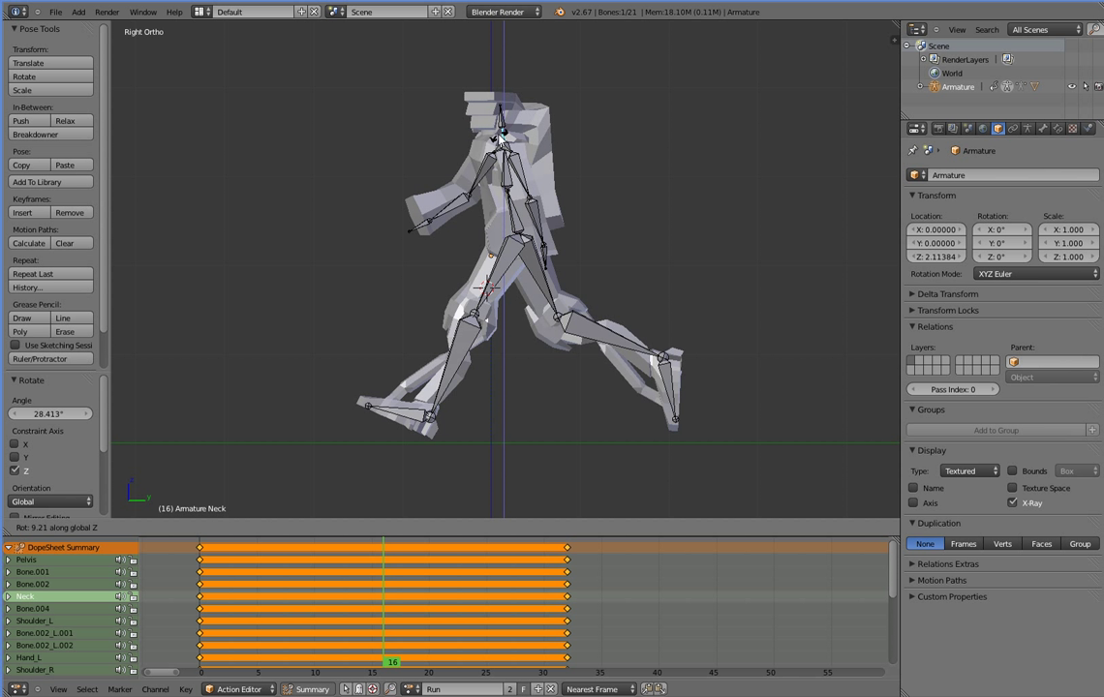
{"action": "left_click", "coordinate": [500, 339]}
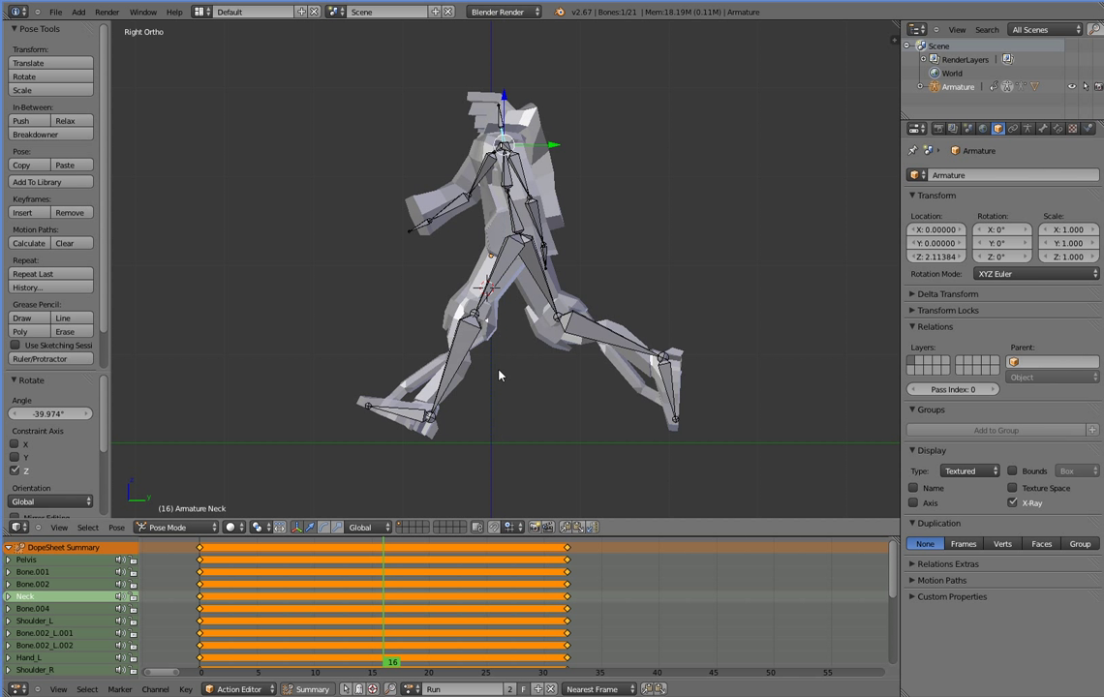
Select all bones and key their rotation at frame 16
{"action": "key", "text": "a"}
{"action": "key", "text": "i"}
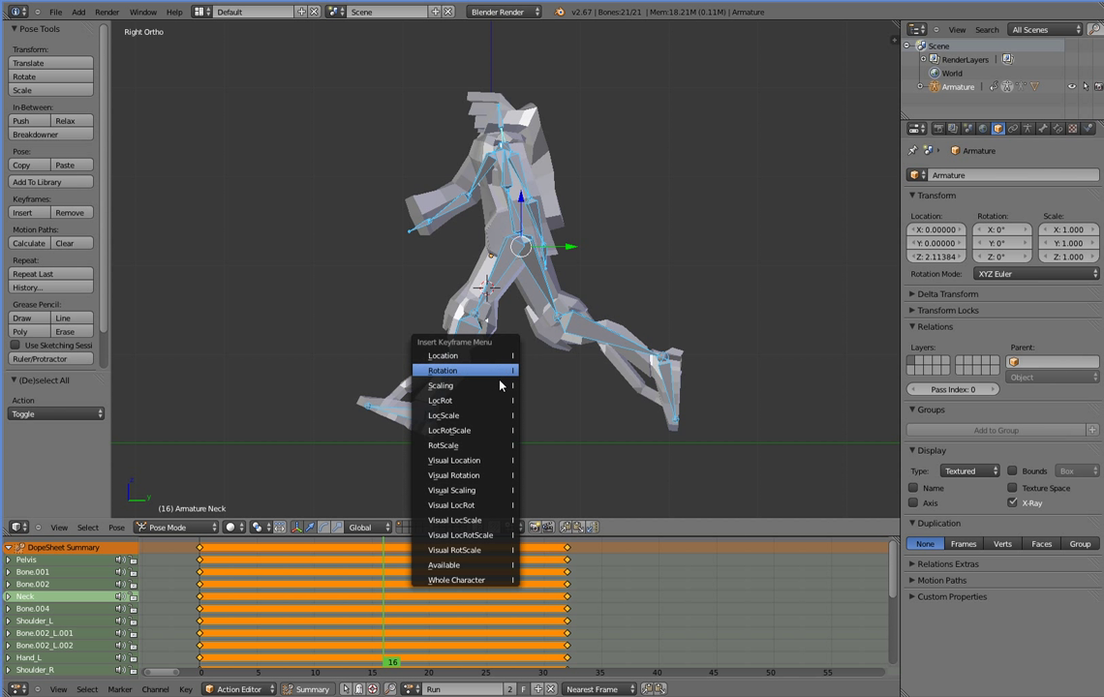
{"action": "left_click", "coordinate": [494, 379]}
Scrub the Run action from frame 0 to frame 16 and back, ending near frame 8
{"action": "left_click", "coordinate": [207, 557]}
{"action": "left_click_drag", "start_coordinate": [235, 553], "coordinate": [219, 573]}
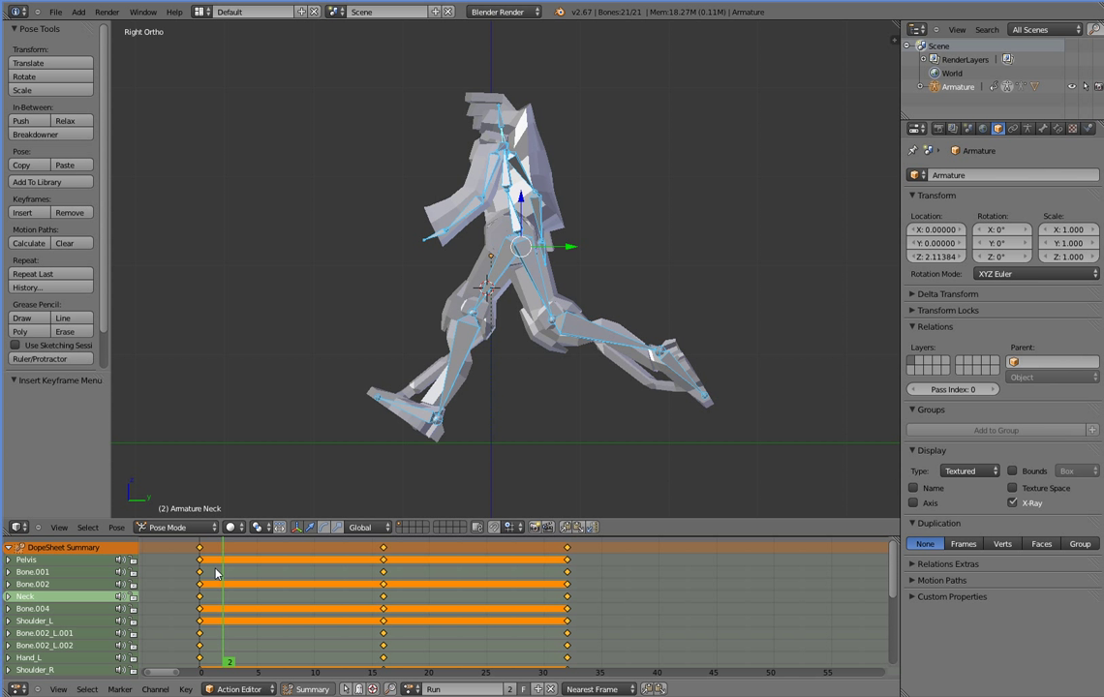
{"action": "left_click_drag", "start_coordinate": [215, 572], "coordinate": [499, 567]}
{"action": "left_click_drag", "start_coordinate": [369, 573], "coordinate": [201, 567]}
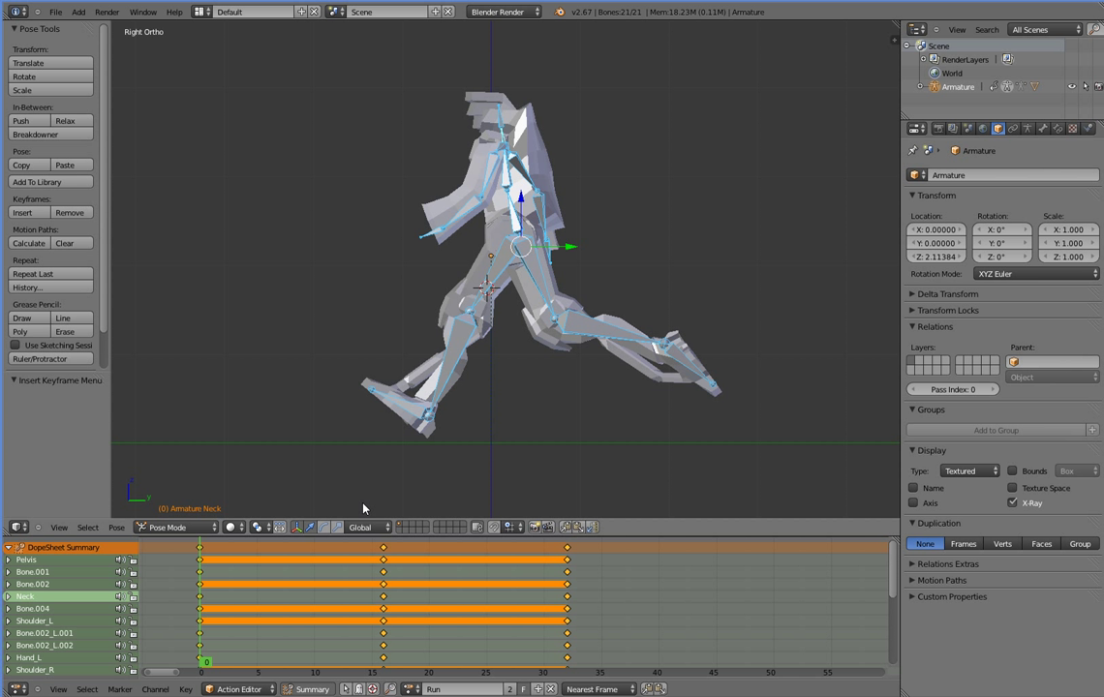
{"action": "left_click", "coordinate": [300, 560]}
At frame 8, rotate the left thigh, shin and lower leg to lift the left knee
{"action": "left_click_drag", "start_coordinate": [301, 559], "coordinate": [293, 559]}
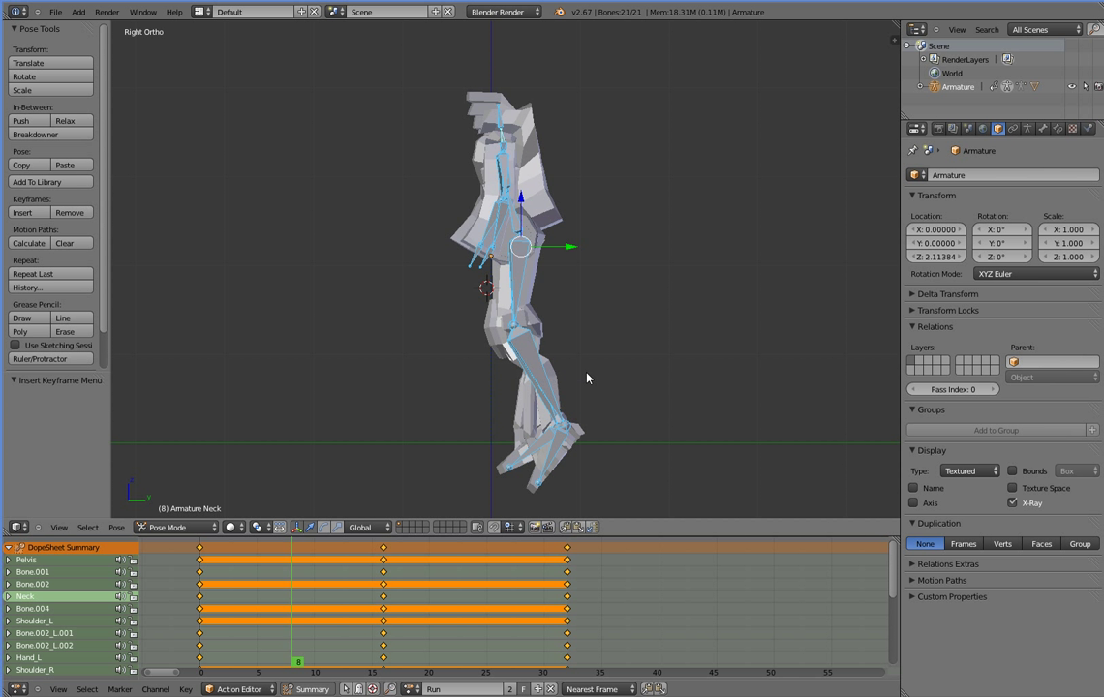
{"action": "right_click", "coordinate": [492, 298]}
{"action": "key", "text": "r"}
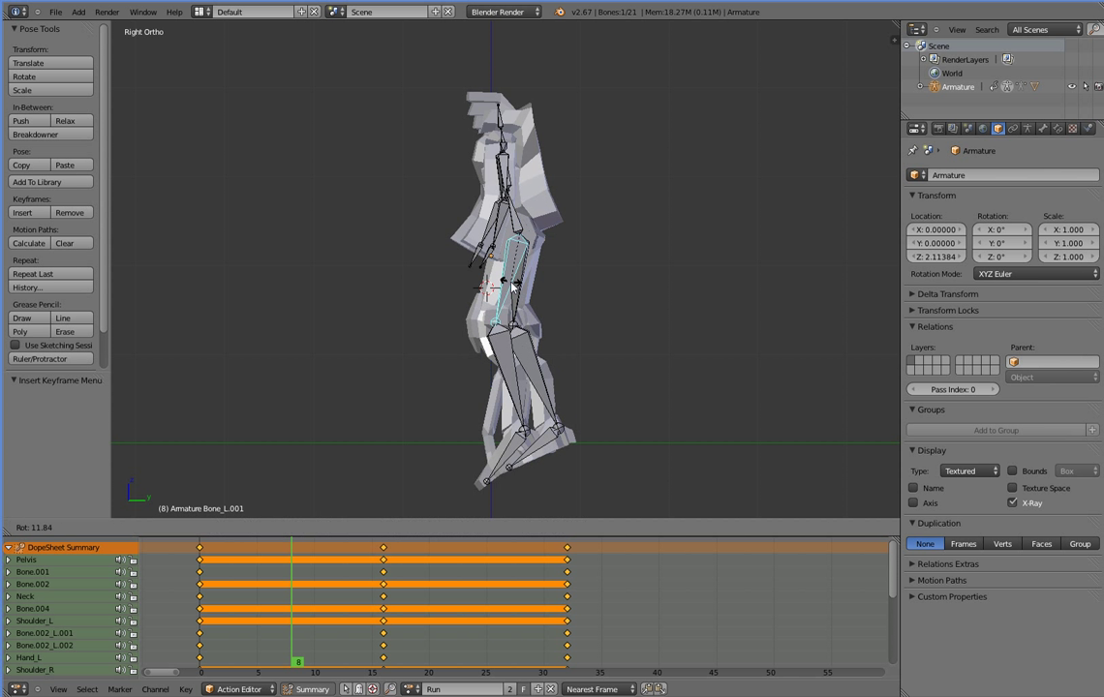
{"action": "left_click", "coordinate": [512, 282]}
{"action": "right_click", "coordinate": [507, 368]}
{"action": "key", "text": "r"}
{"action": "left_click", "coordinate": [590, 390]}
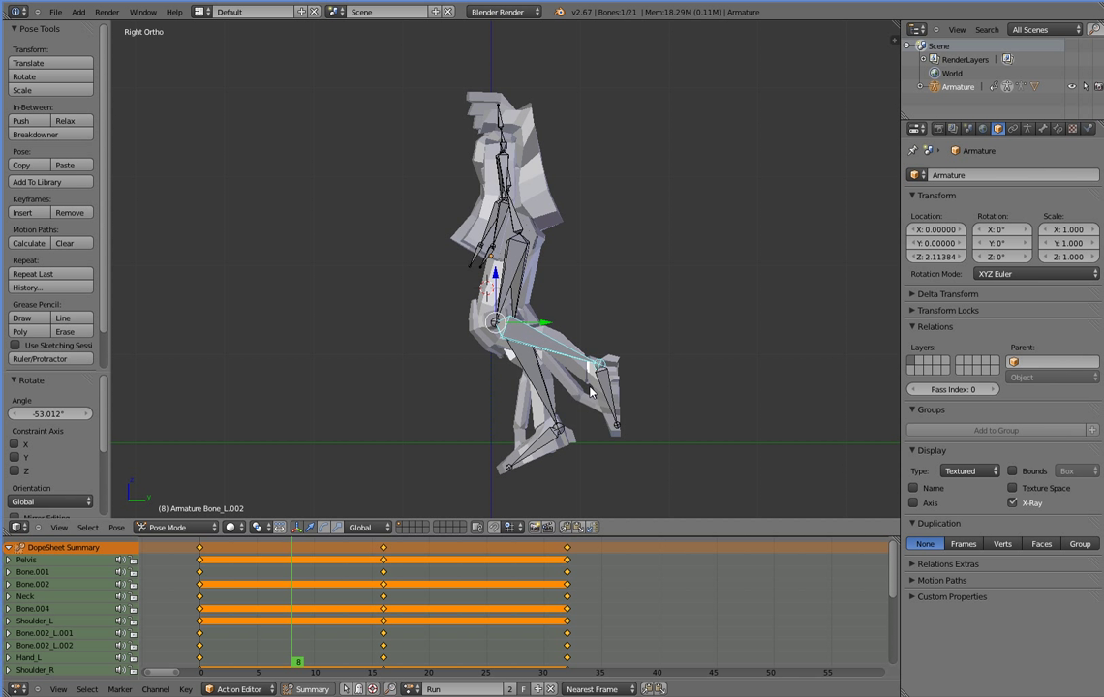
{"action": "right_click", "coordinate": [593, 390]}
{"action": "key", "text": "r"}
{"action": "left_click", "coordinate": [616, 391]}
Nudge the right thigh, straighten the right shin upright and lay the right foot flat
{"action": "right_click", "coordinate": [520, 291]}
{"action": "key", "text": "r"}
{"action": "left_click", "coordinate": [528, 300]}
{"action": "right_click", "coordinate": [559, 402]}
{"action": "key", "text": "r"}
{"action": "left_click", "coordinate": [542, 417]}
{"action": "right_click", "coordinate": [534, 432]}
{"action": "key", "text": "r"}
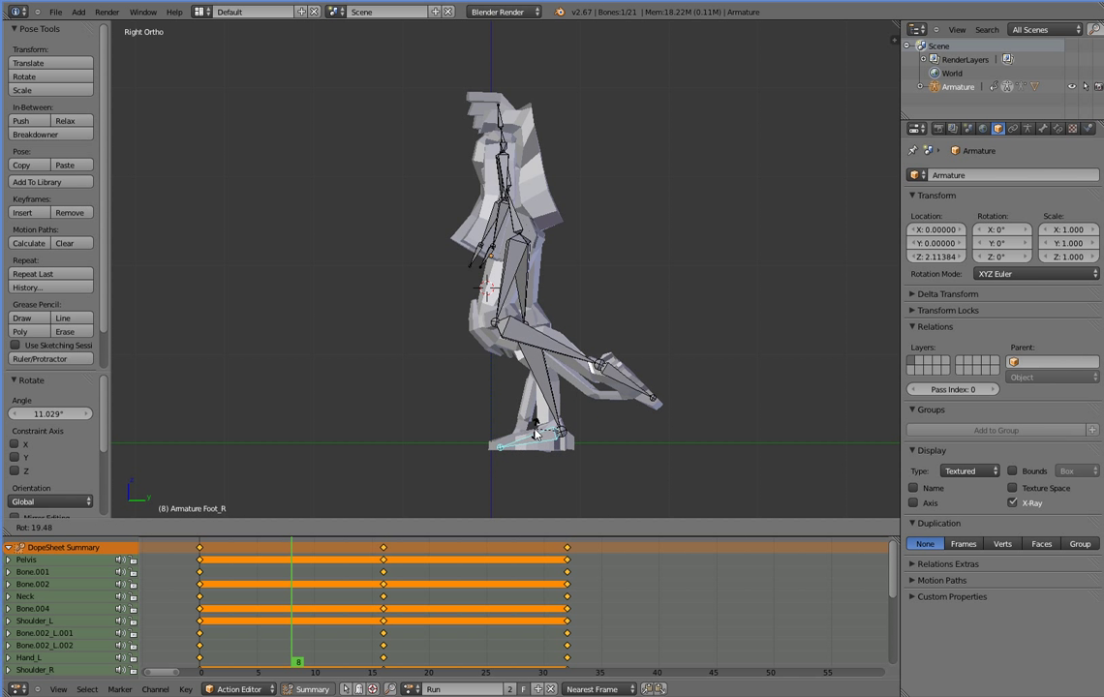
{"action": "left_click", "coordinate": [496, 393]}
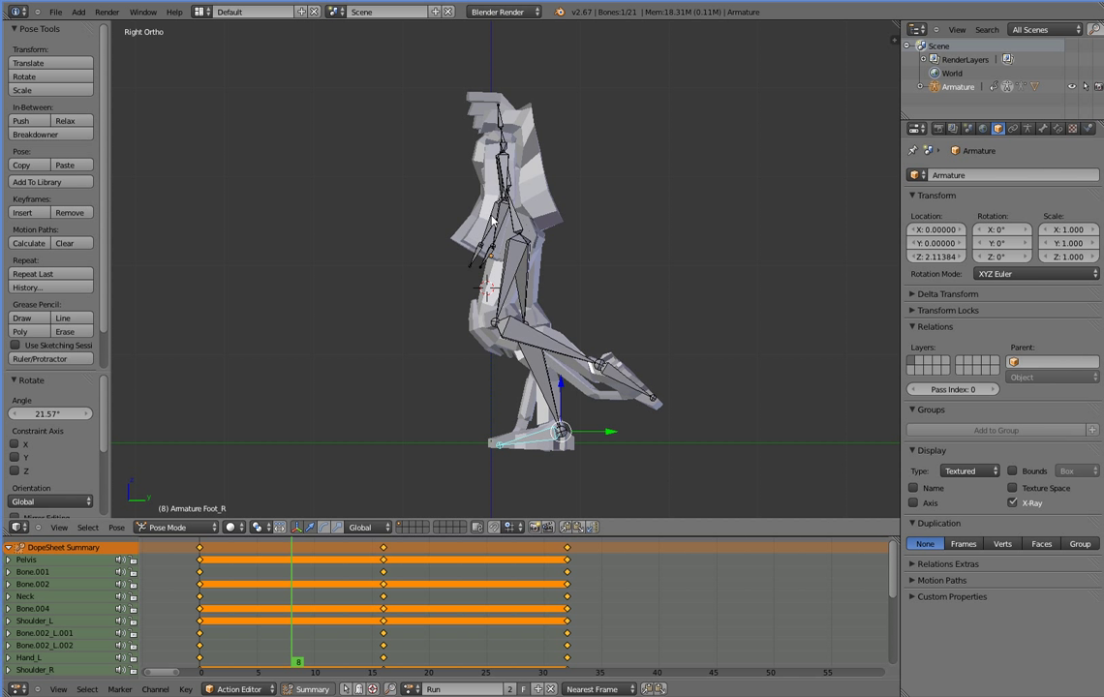
Swing the left upper arm and key every bone's rotation at frame 8
{"action": "right_click", "coordinate": [500, 216]}
{"action": "key", "text": "r"}
{"action": "left_click", "coordinate": [443, 187]}
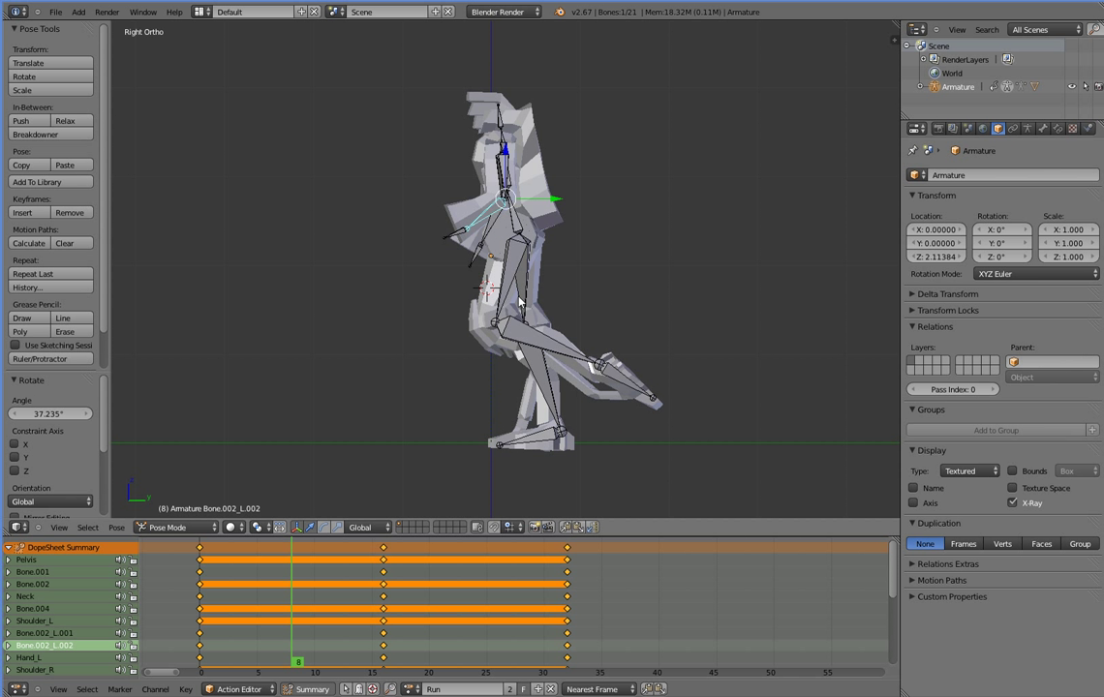
{"action": "key", "text": "a"}
{"action": "key", "text": "i"}
{"action": "left_click", "coordinate": [494, 304]}
Preview frames 0–8, then at frame 4 rotate the right foot bone
{"action": "mouse_move", "coordinate": [223, 559]}
{"action": "left_mouse_down"}
{"action": "mouse_move", "coordinate": [204, 560]}
{"action": "mouse_move", "coordinate": [357, 562]}
{"action": "left_mouse_up"}
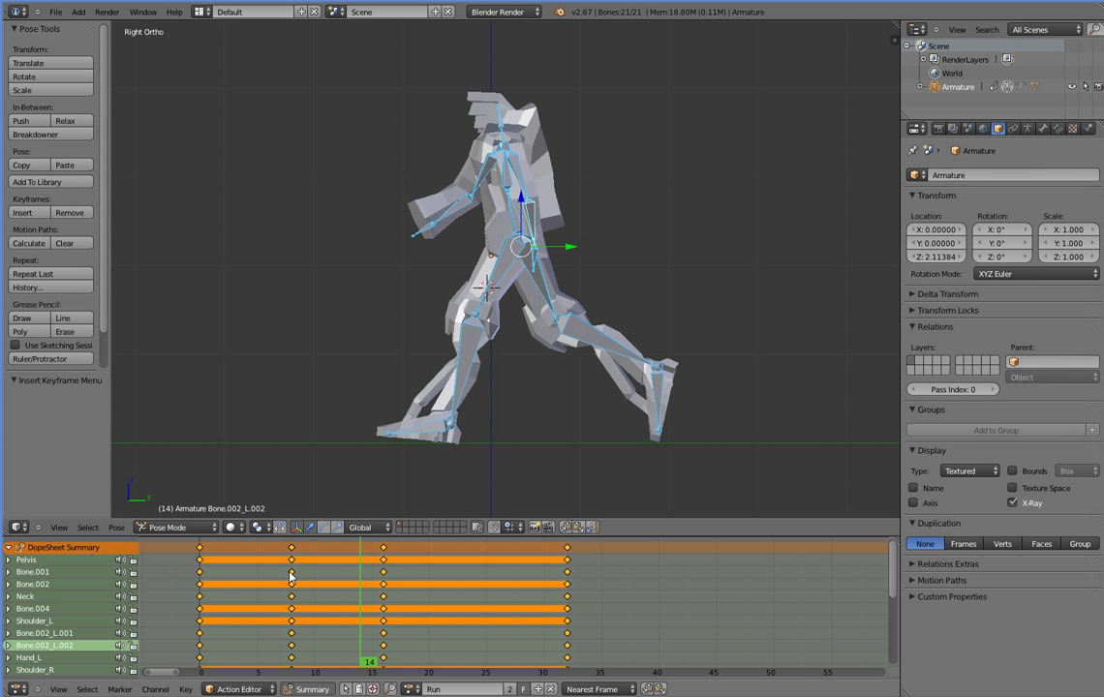
{"action": "left_click_drag", "start_coordinate": [283, 560], "coordinate": [252, 556]}
{"action": "right_click", "coordinate": [252, 555]}
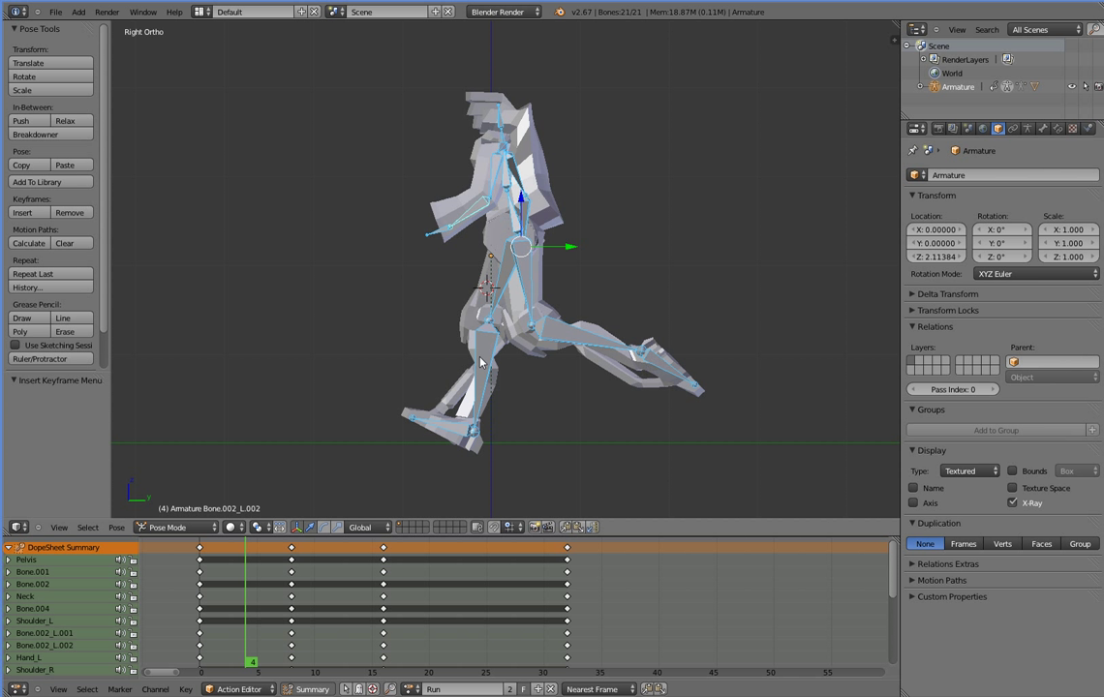
{"action": "right_click", "coordinate": [451, 426]}
{"action": "key", "text": "r"}
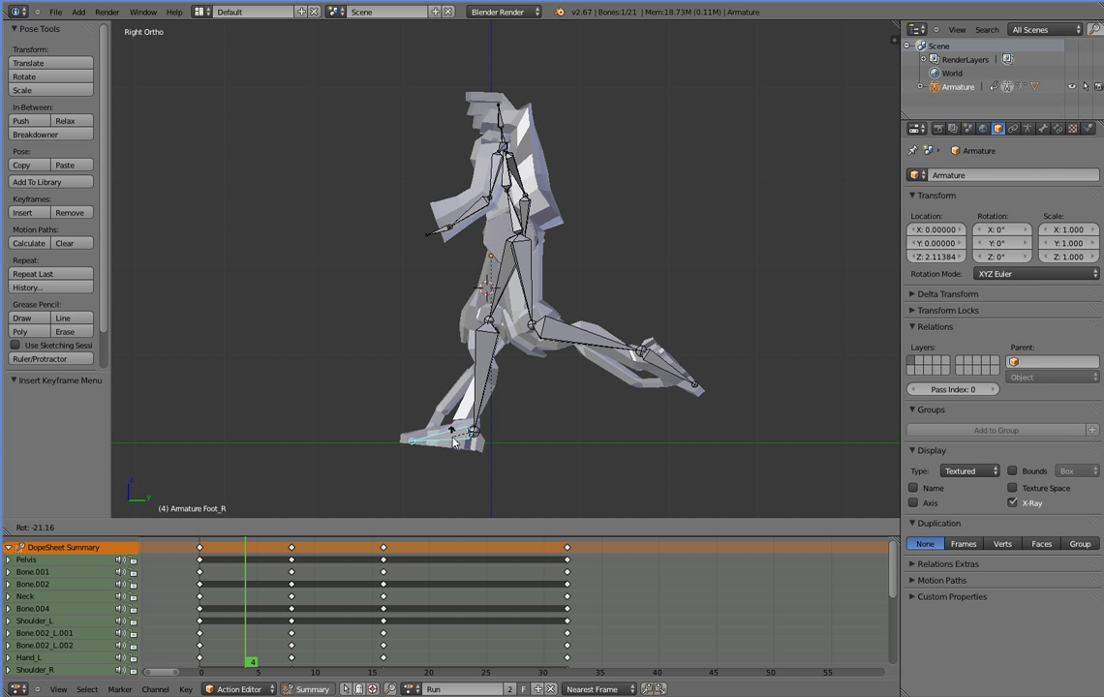
{"action": "left_click", "coordinate": [447, 438]}
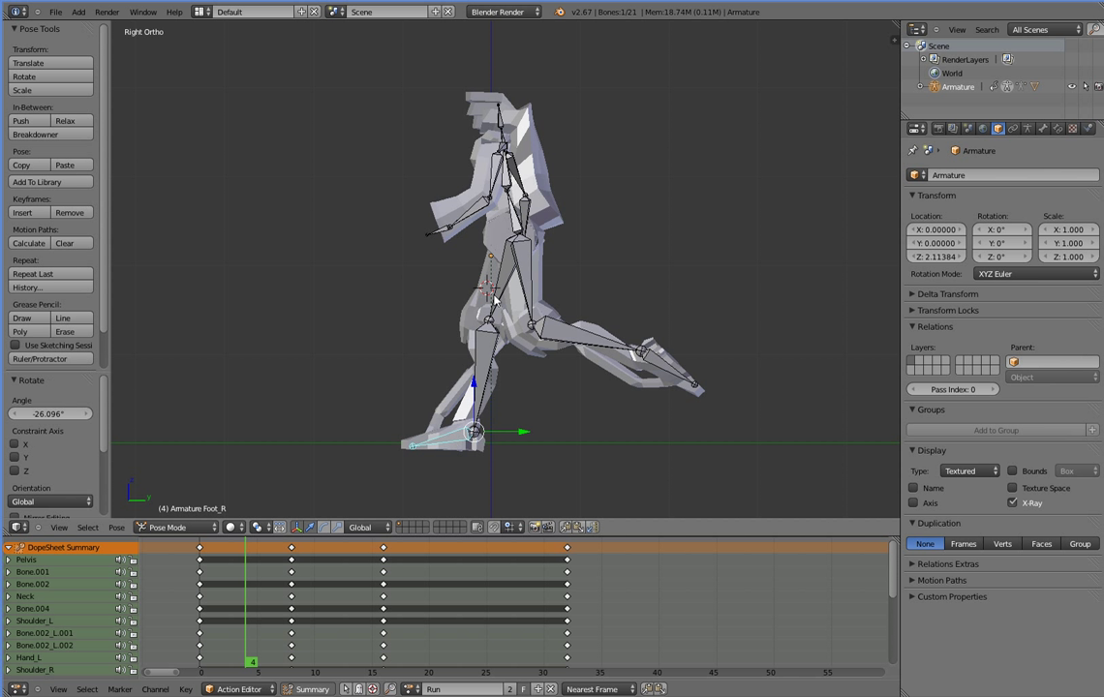
Bend and tilt the right shin, then readjust the right foot's angle
{"action": "right_click", "coordinate": [487, 334]}
{"action": "key", "text": "r"}
{"action": "left_click", "coordinate": [487, 344]}
{"action": "key", "text": "r"}
{"action": "left_click", "coordinate": [489, 387]}
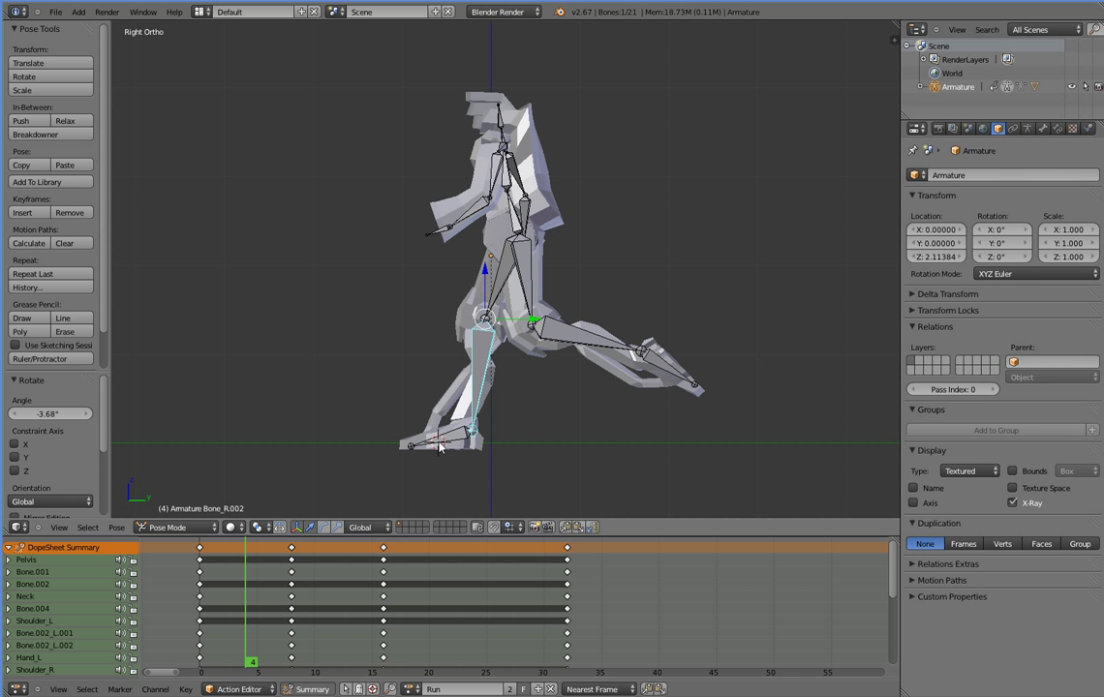
{"action": "right_click", "coordinate": [439, 445]}
{"action": "key", "text": "r"}
{"action": "left_click", "coordinate": [485, 242]}
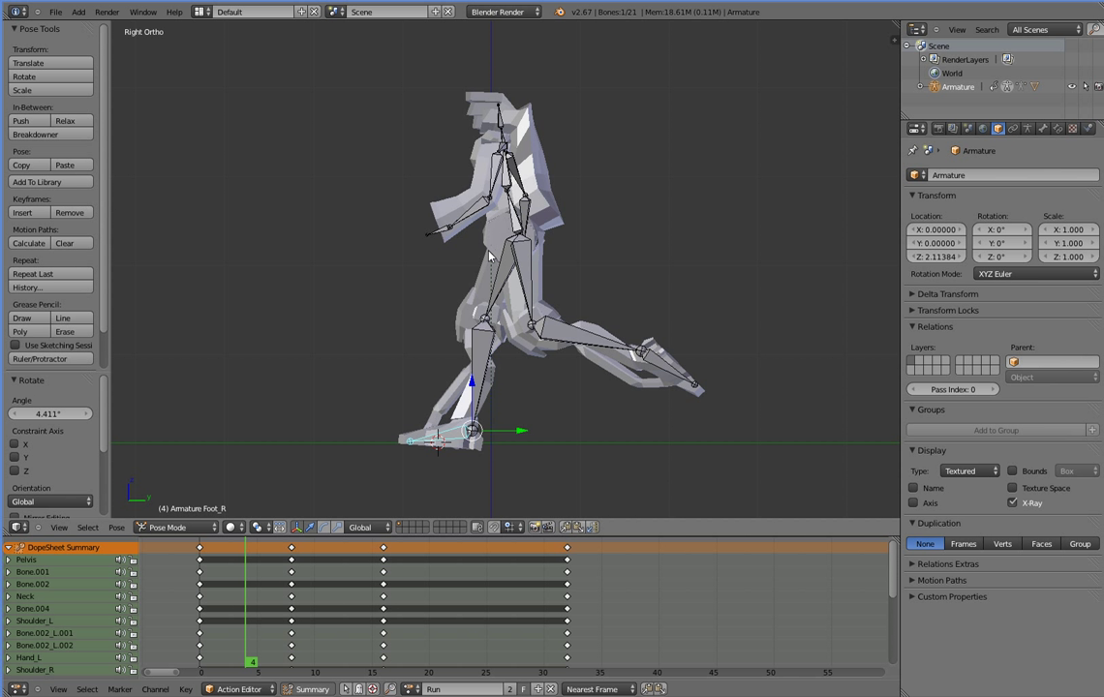
Rotate the left upper arm Bone.002_L.001 and the right forearm Bone.002_R.002
{"action": "right_click", "coordinate": [493, 177]}
{"action": "key", "text": "r"}
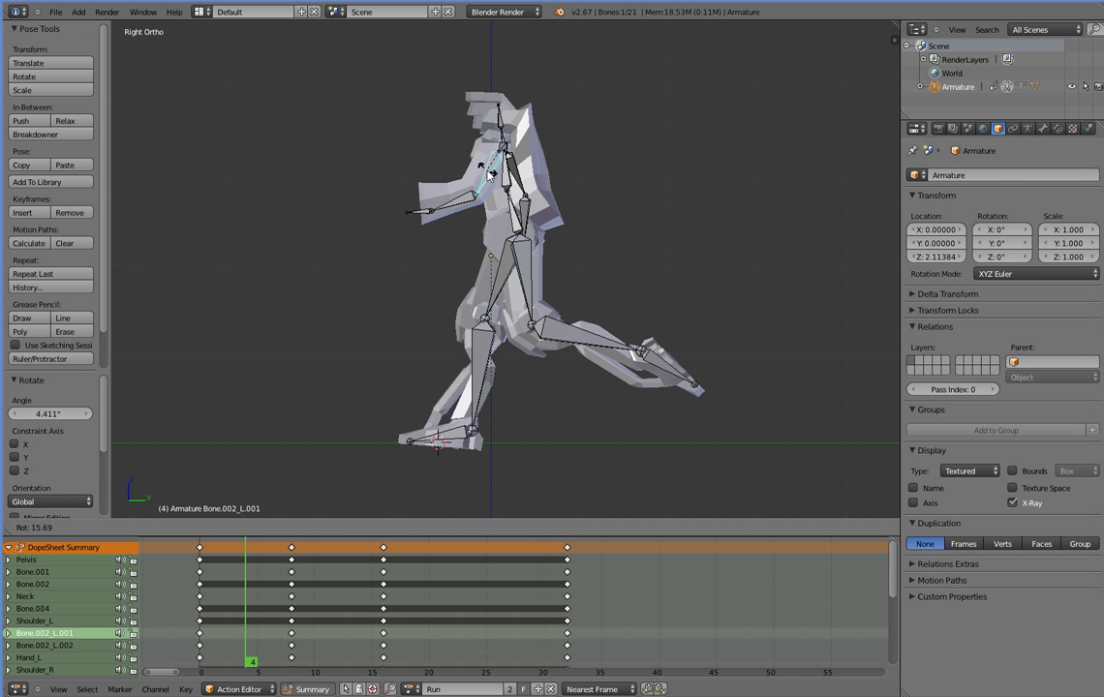
{"action": "left_click", "coordinate": [489, 172]}
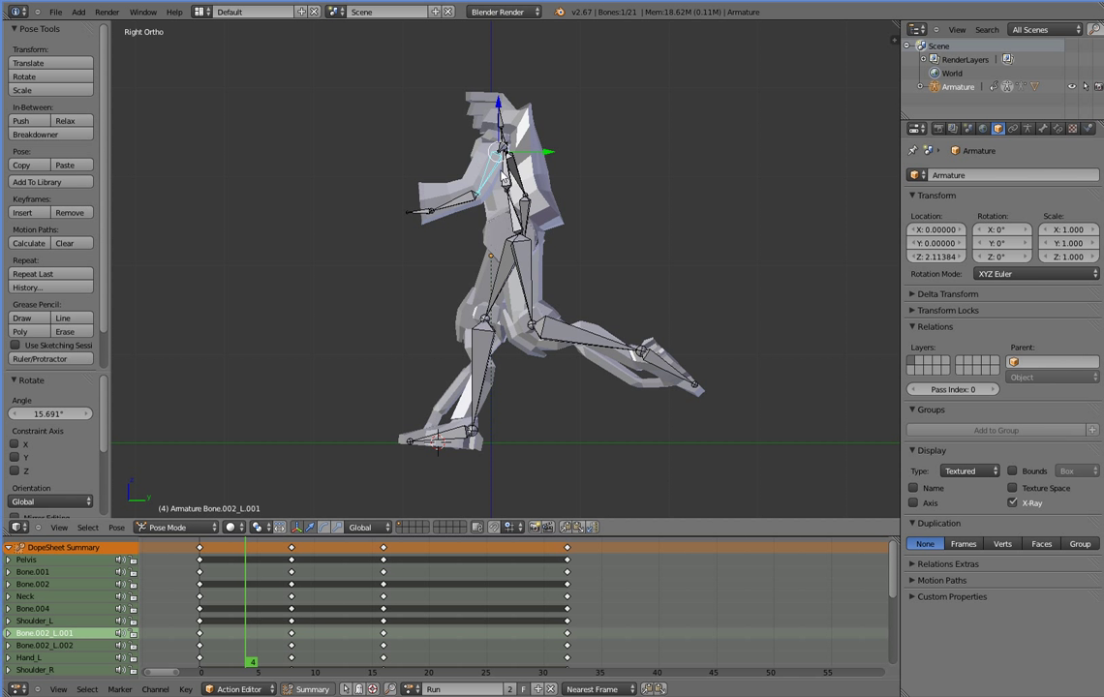
{"action": "right_click", "coordinate": [539, 179]}
{"action": "right_click", "coordinate": [538, 180]}
{"action": "key", "text": "r"}
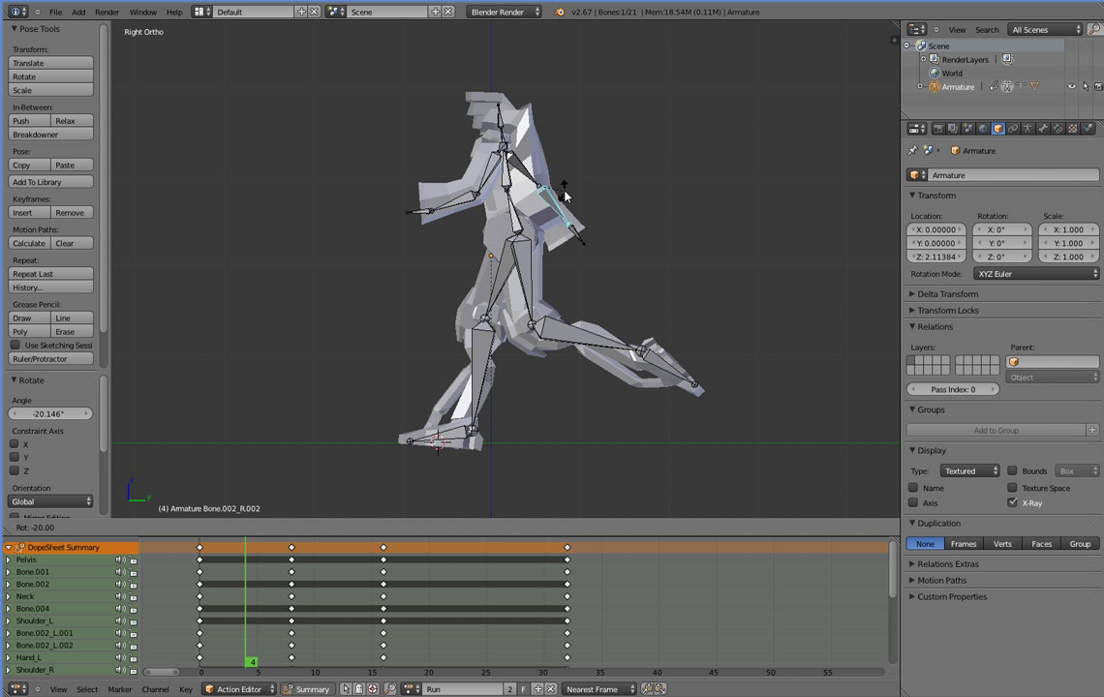
{"action": "left_click", "coordinate": [501, 170]}
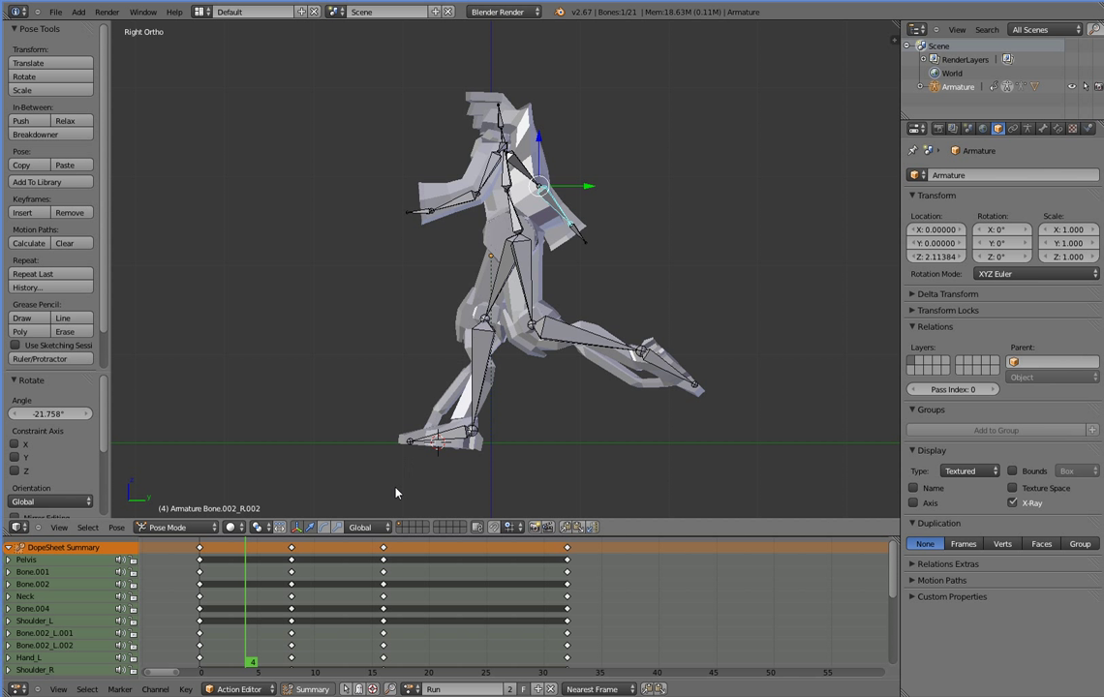
Key all bones' rotation at frame 4, undo after previewing, and re-key the frame-4 pose
{"action": "key", "text": "a"}
{"action": "key", "text": "i"}
{"action": "left_click", "coordinate": [451, 319]}
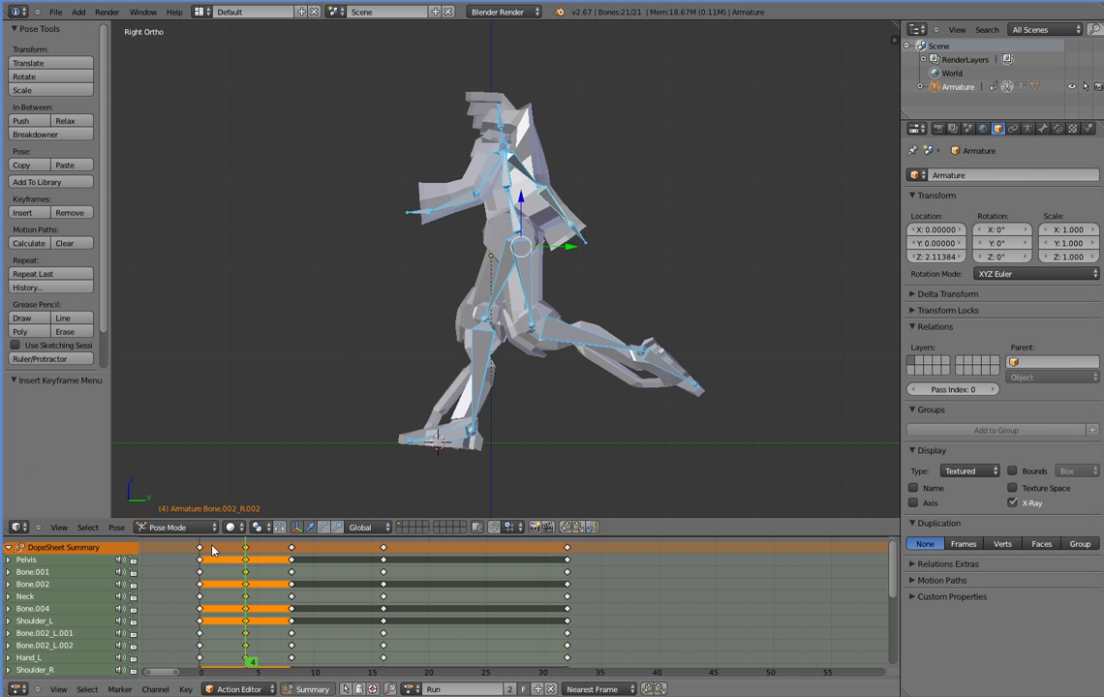
{"action": "left_click_drag", "start_coordinate": [207, 552], "coordinate": [302, 558]}
{"action": "key", "text": "ctrl+z"}
{"action": "key", "text": "ctrl+z"}
{"action": "key", "text": "ctrl+z"}
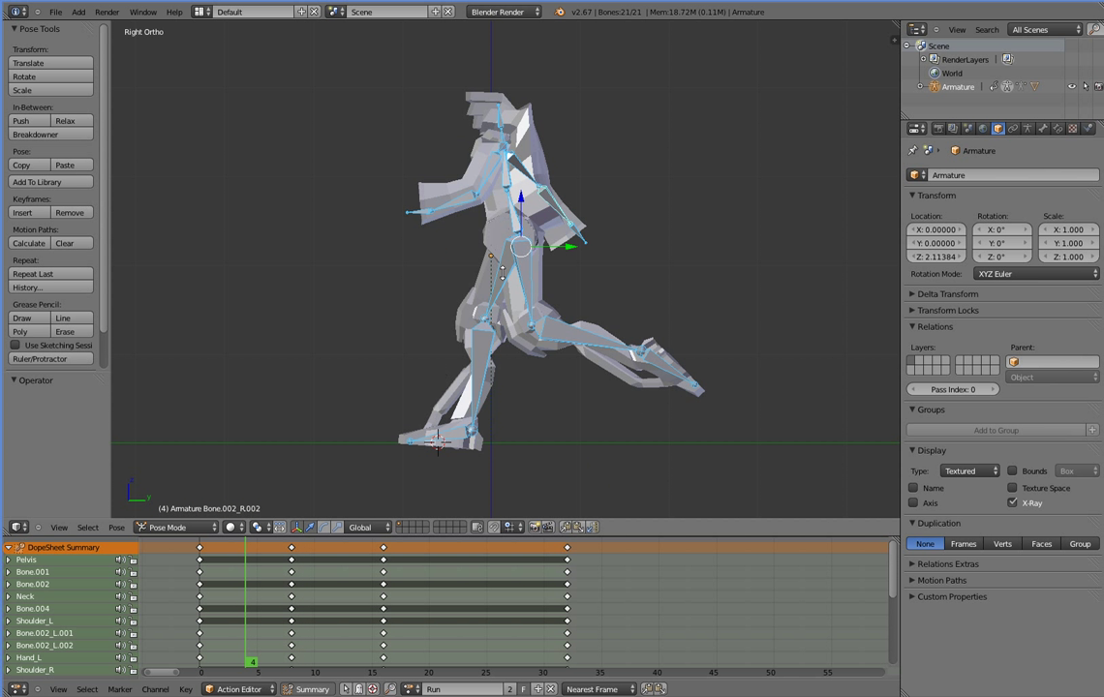
{"action": "key", "text": "i"}
{"action": "left_click", "coordinate": [455, 255]}
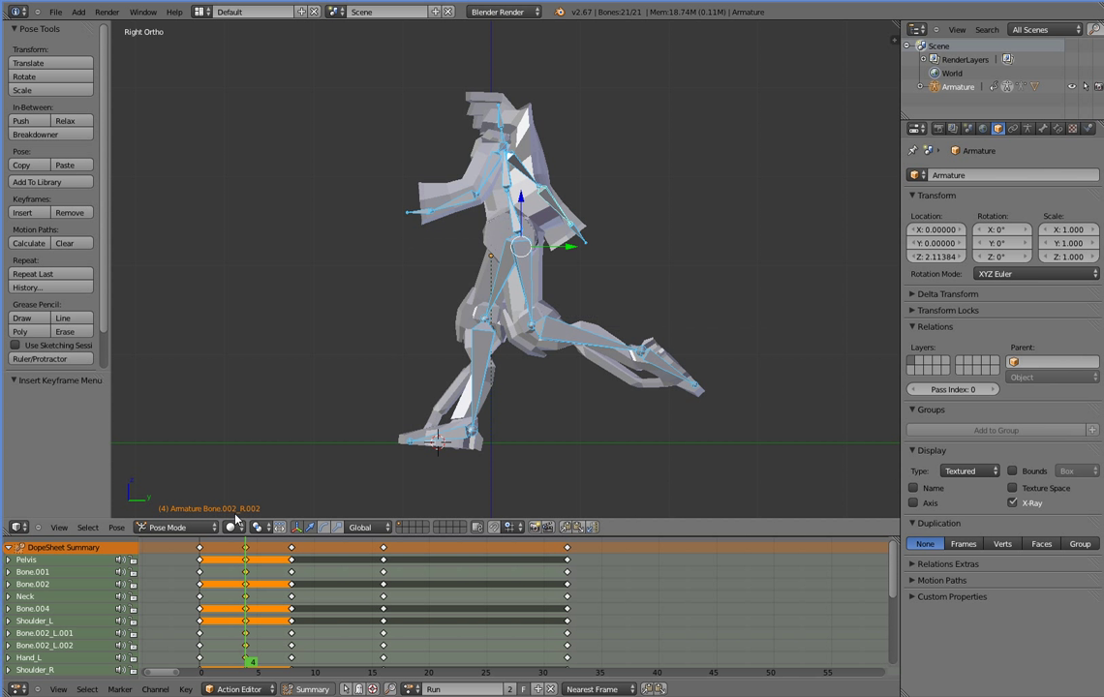
Scrub the timeline and orbit the view to review the stride up to frame 8
{"action": "mouse_move", "coordinate": [212, 544]}
{"action": "left_mouse_down"}
{"action": "mouse_move", "coordinate": [345, 556]}
{"action": "mouse_move", "coordinate": [213, 555]}
{"action": "mouse_move", "coordinate": [290, 548]}
{"action": "left_mouse_up"}
{"action": "middle_click_drag", "start_coordinate": [295, 455], "coordinate": [340, 458]}
{"action": "left_click", "coordinate": [202, 551]}
{"action": "left_click_drag", "start_coordinate": [204, 552], "coordinate": [298, 552]}
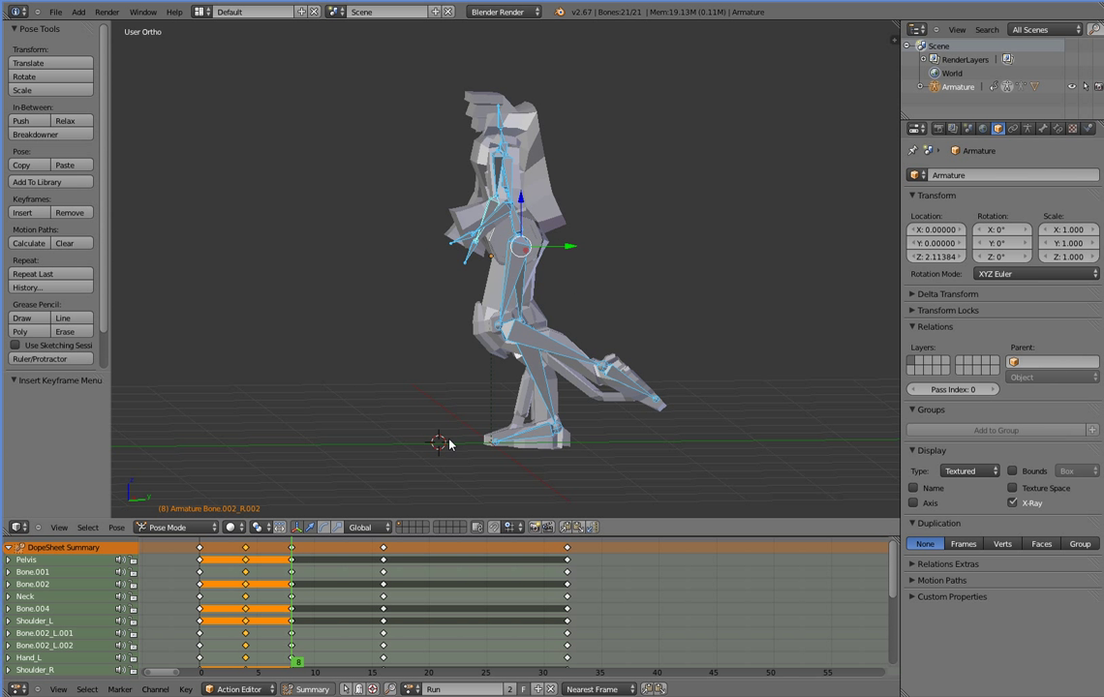
At frame 8, rotate the bones to straighten the upper body, then advance toward frame 12
{"action": "key", "text": "r"}
{"action": "key", "text": "x"}
{"action": "key", "text": "Escape"}
{"action": "key", "text": "r"}
{"action": "left_click", "coordinate": [401, 408]}
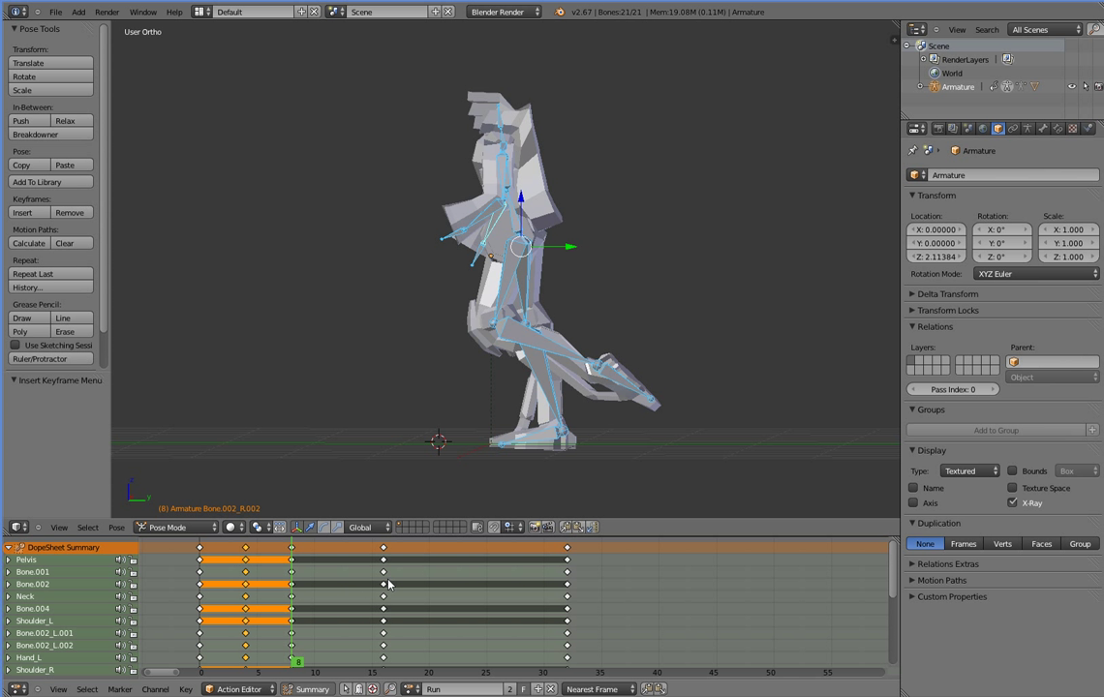
{"action": "key", "text": "Right"}
{"action": "key", "text": "Right"}
{"action": "key", "text": "Right"}
{"action": "key", "text": "Right"}
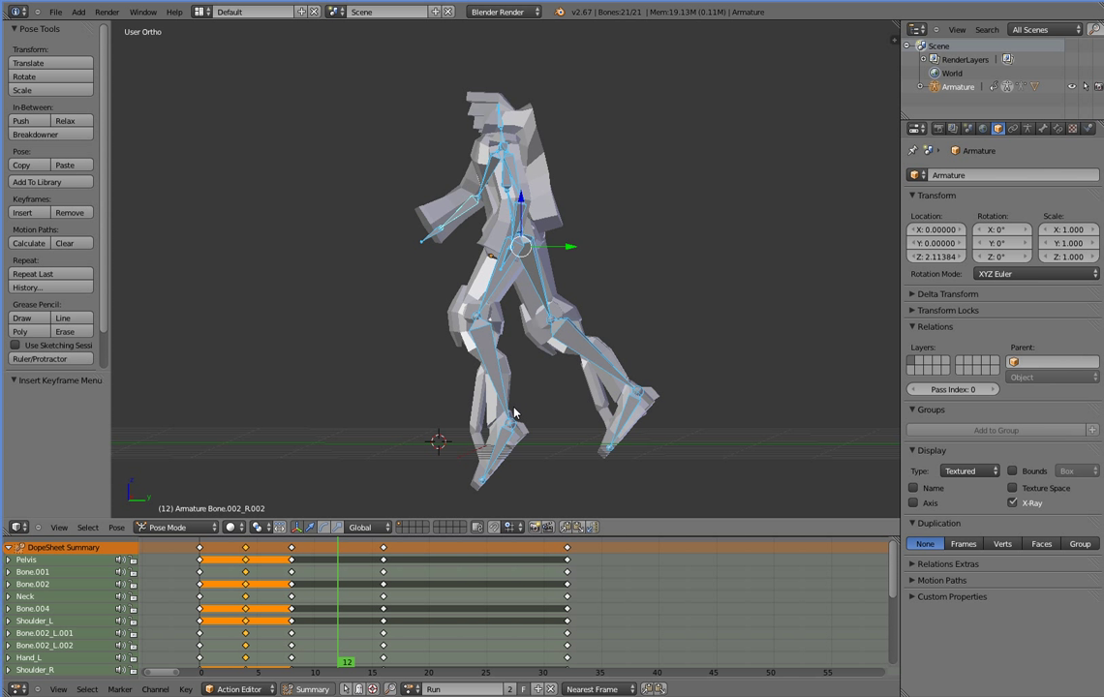
At frame 12 in Right Ortho view, rotate the left thigh Bone_L.001 and shin Bone_L.002
{"action": "left_click", "coordinate": [291, 555]}
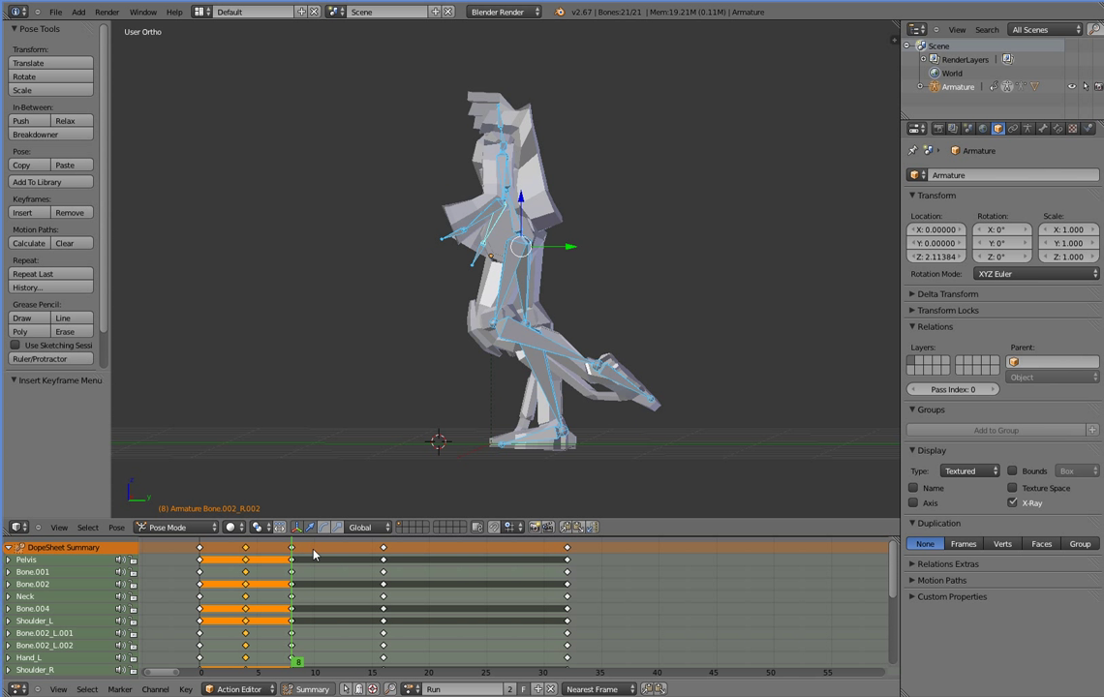
{"action": "left_click", "coordinate": [333, 555]}
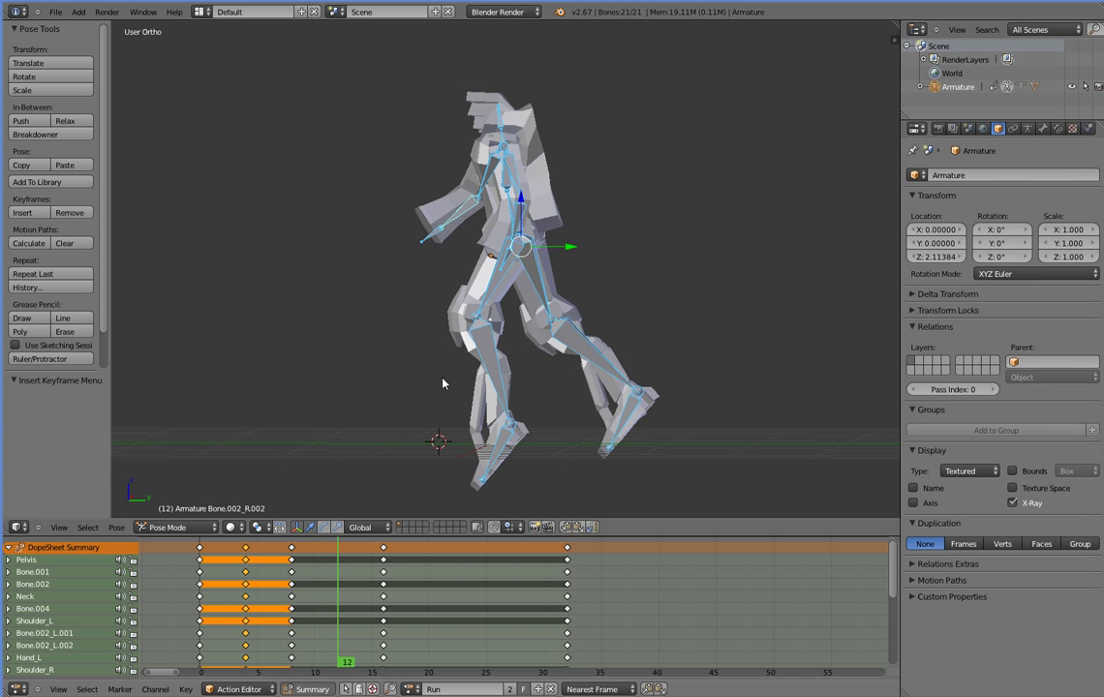
{"action": "key", "text": "KP_3"}
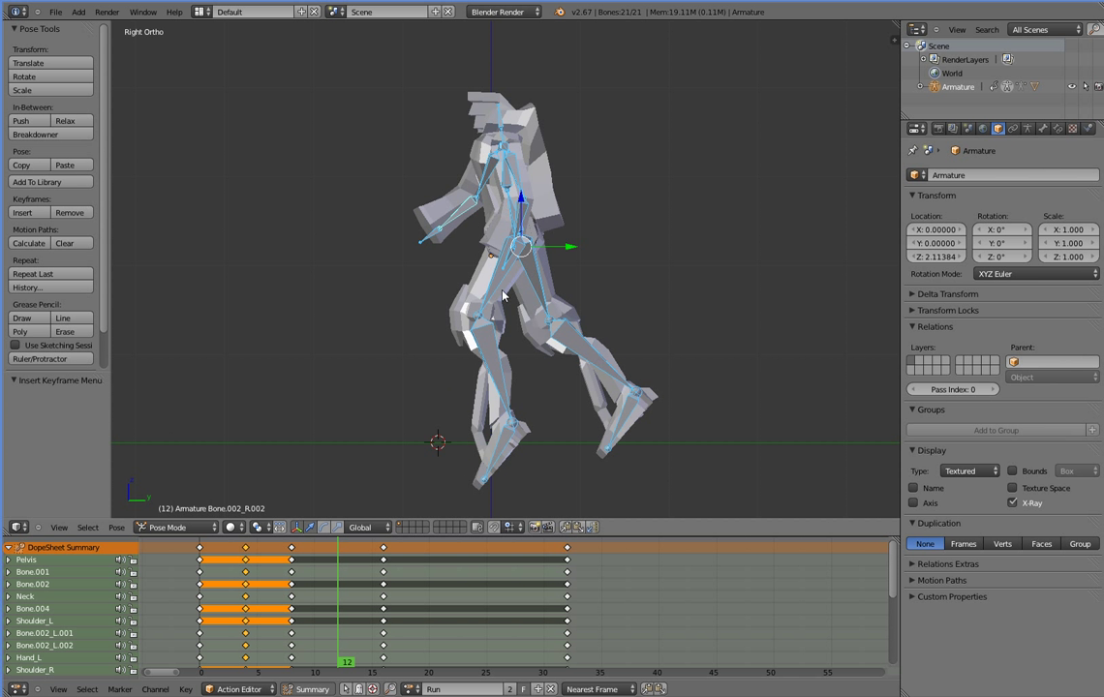
{"action": "right_click", "coordinate": [497, 291]}
{"action": "key", "text": "r"}
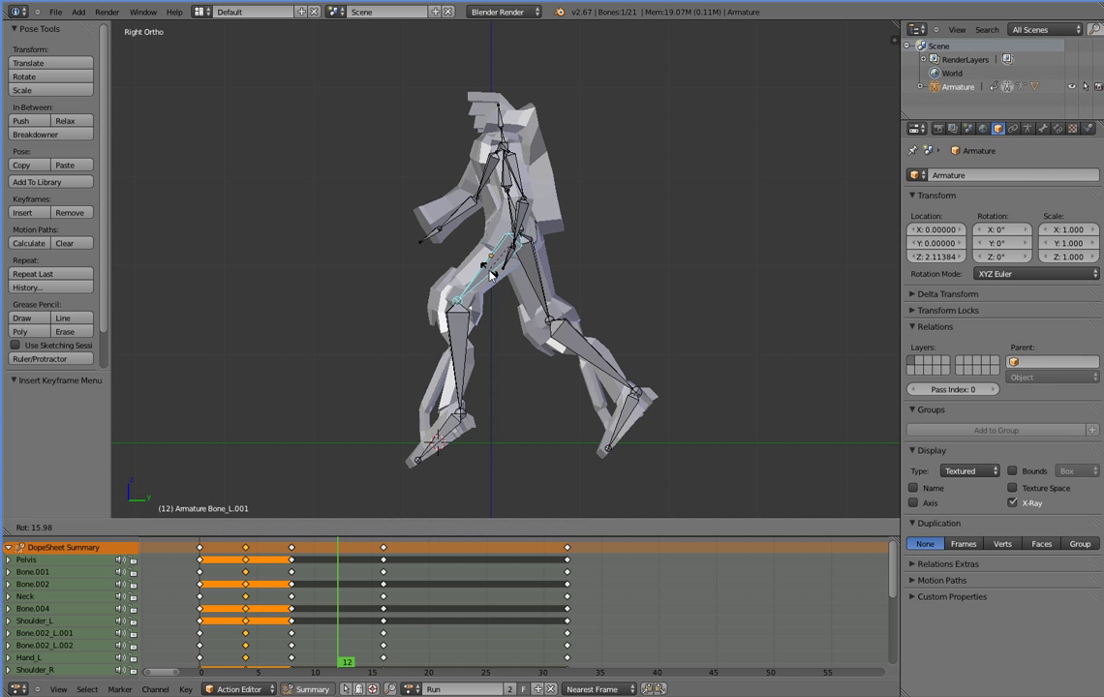
{"action": "left_click", "coordinate": [453, 333]}
{"action": "right_click", "coordinate": [452, 332]}
{"action": "key", "text": "r"}
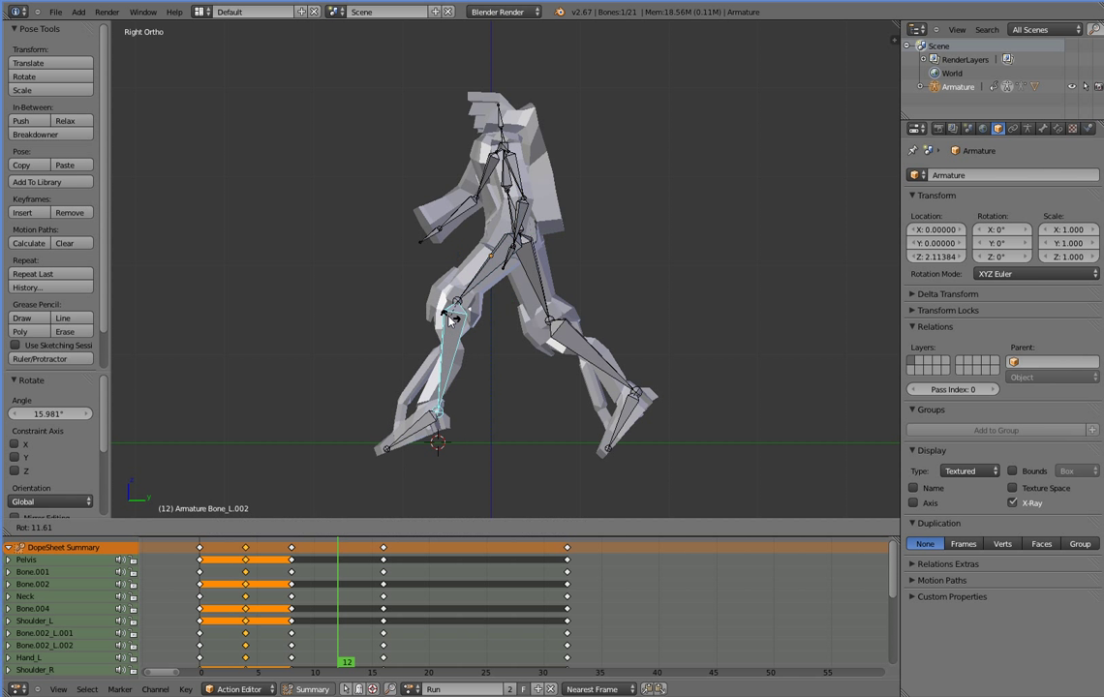
{"action": "left_click", "coordinate": [479, 286]}
{"action": "right_click", "coordinate": [489, 276]}
{"action": "key", "text": "r"}
{"action": "left_click", "coordinate": [484, 281]}
Bend the left shin further back and rotate the left foot Foot_L
{"action": "right_click", "coordinate": [456, 313]}
{"action": "key", "text": "r"}
{"action": "left_click", "coordinate": [415, 323]}
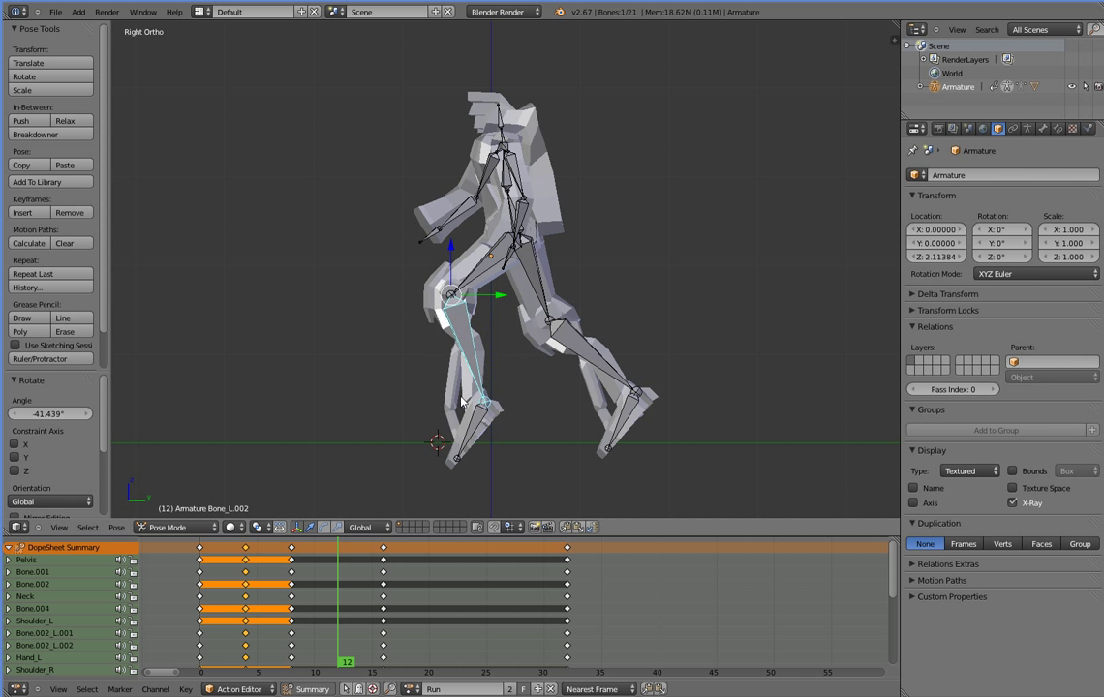
{"action": "right_click", "coordinate": [416, 375]}
{"action": "key", "text": "r"}
{"action": "left_click", "coordinate": [462, 408]}
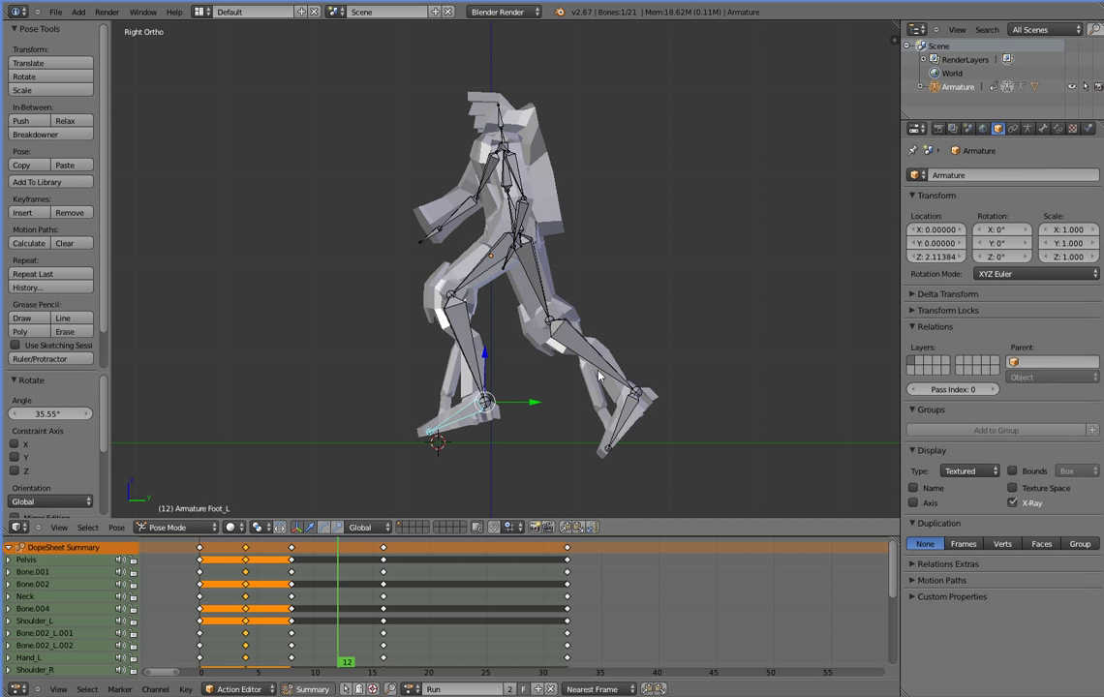
Rotate the right thigh Bone_R.001 and the right foot Foot_R
{"action": "right_click", "coordinate": [635, 395]}
{"action": "right_click", "coordinate": [545, 300]}
{"action": "key", "text": "r"}
{"action": "left_click", "coordinate": [554, 303]}
{"action": "right_click", "coordinate": [635, 393]}
{"action": "key", "text": "r"}
{"action": "left_click", "coordinate": [637, 400]}
Tilt the right foot more upright and readjust the right thigh Bone_R.001
{"action": "right_click", "coordinate": [595, 347]}
{"action": "right_click", "coordinate": [640, 405]}
{"action": "key", "text": "r"}
{"action": "left_click", "coordinate": [600, 350]}
{"action": "right_click", "coordinate": [543, 308]}
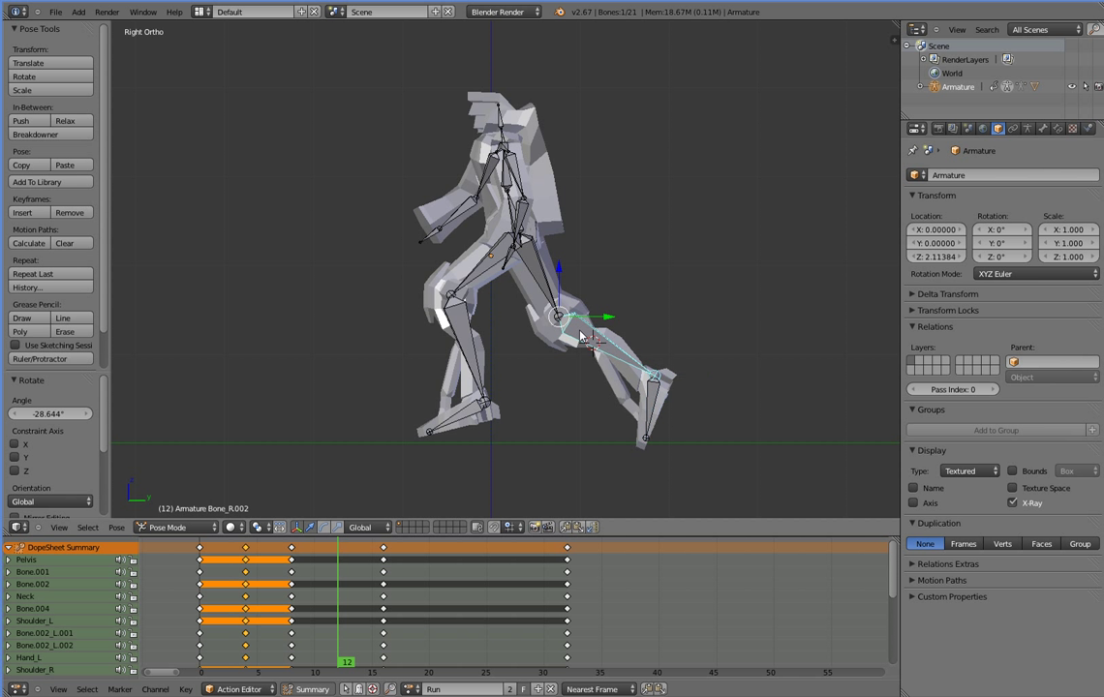
{"action": "key", "text": "r"}
{"action": "left_click", "coordinate": [543, 284]}
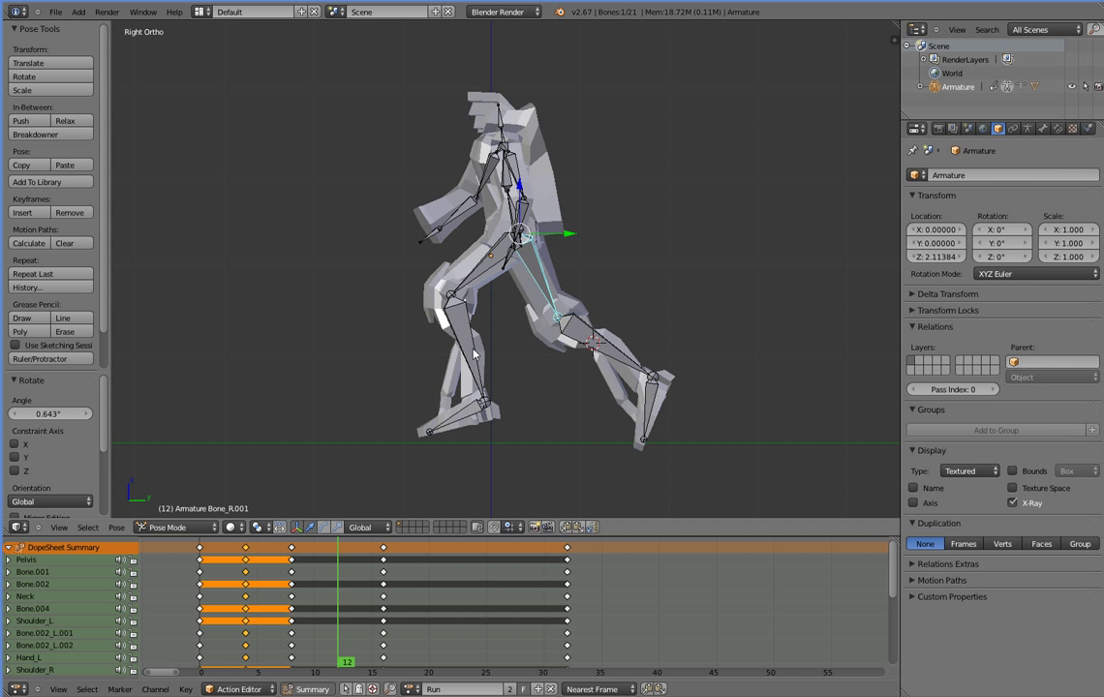
Key every bone's rotation at frame 12 and move the playhead to frame 24
{"action": "key", "text": "a"}
{"action": "key", "text": "i"}
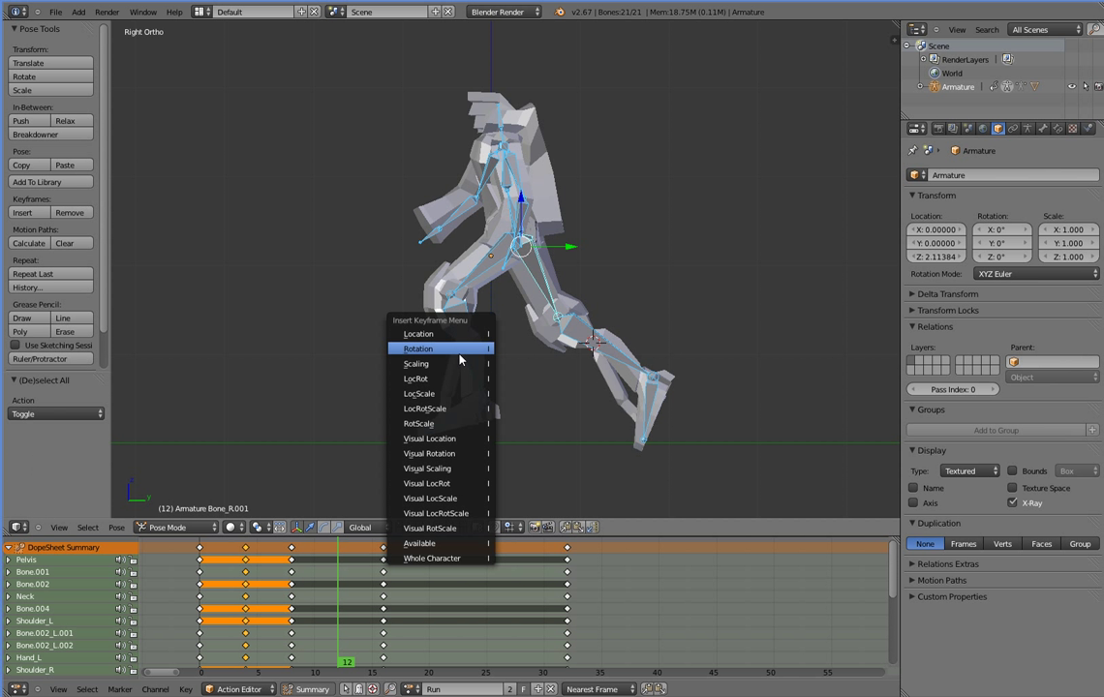
{"action": "left_click", "coordinate": [460, 351]}
{"action": "left_click", "coordinate": [481, 549]}
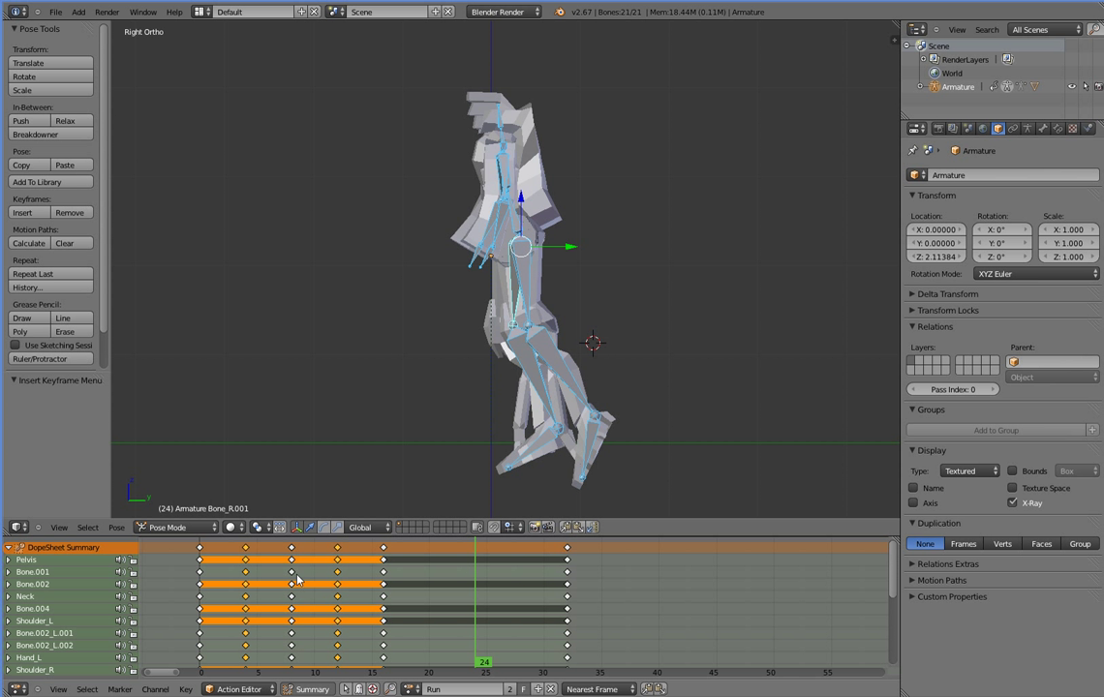
Preview the stride, then at frame 24 rotate the right thigh, shin Bone_R.002 and foot Foot_R
{"action": "left_click_drag", "start_coordinate": [295, 577], "coordinate": [352, 584]}
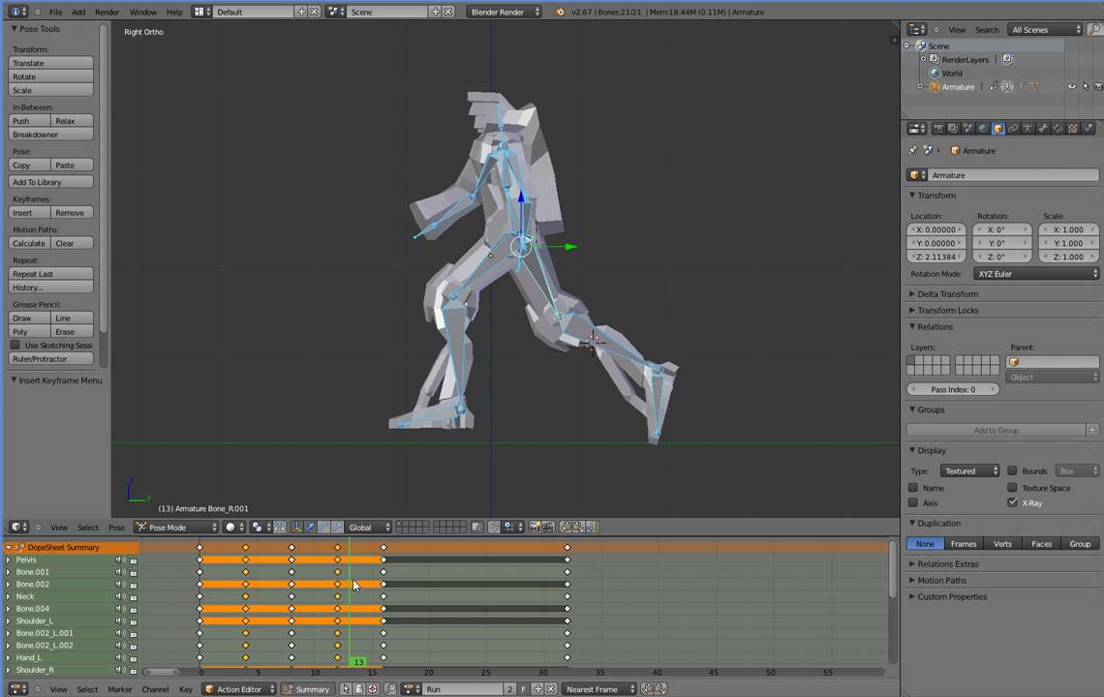
{"action": "left_click_drag", "start_coordinate": [441, 567], "coordinate": [475, 558]}
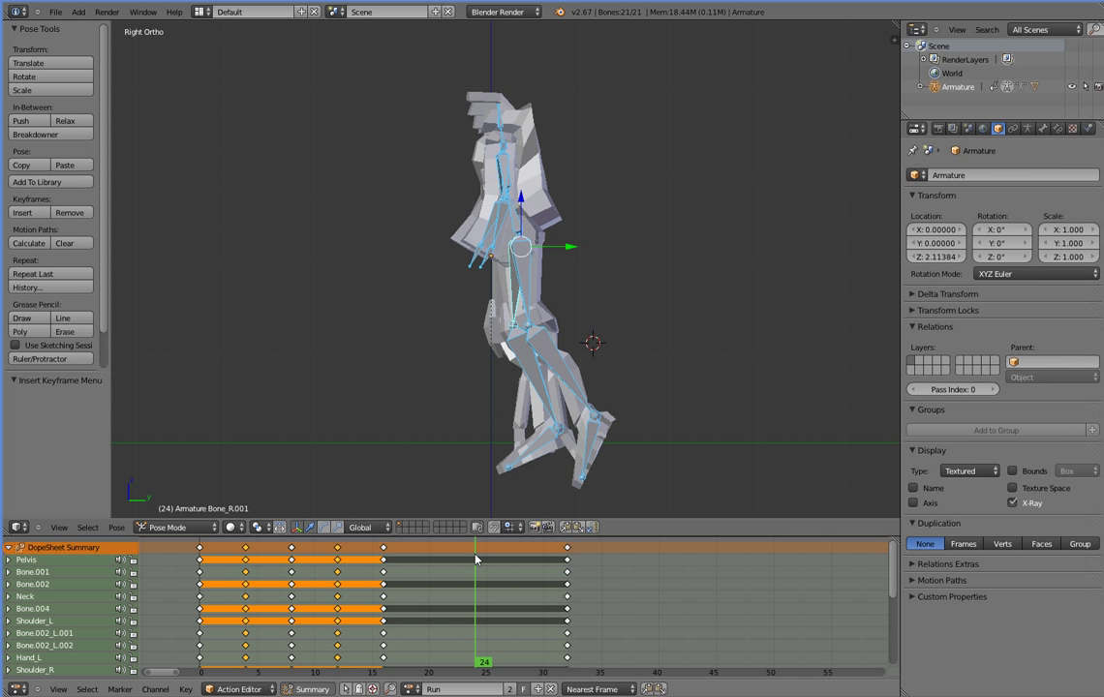
{"action": "right_click", "coordinate": [524, 296]}
{"action": "key", "text": "r"}
{"action": "left_click", "coordinate": [514, 321]}
{"action": "right_click", "coordinate": [528, 348]}
{"action": "key", "text": "r"}
{"action": "left_click", "coordinate": [531, 332]}
{"action": "right_click", "coordinate": [607, 376]}
{"action": "key", "text": "r"}
{"action": "left_click", "coordinate": [621, 376]}
Rotate the left shin Bone_L.002 and thigh Bone_L.001 and lay Foot_L flat on the ground
{"action": "right_click", "coordinate": [539, 356]}
{"action": "key", "text": "r"}
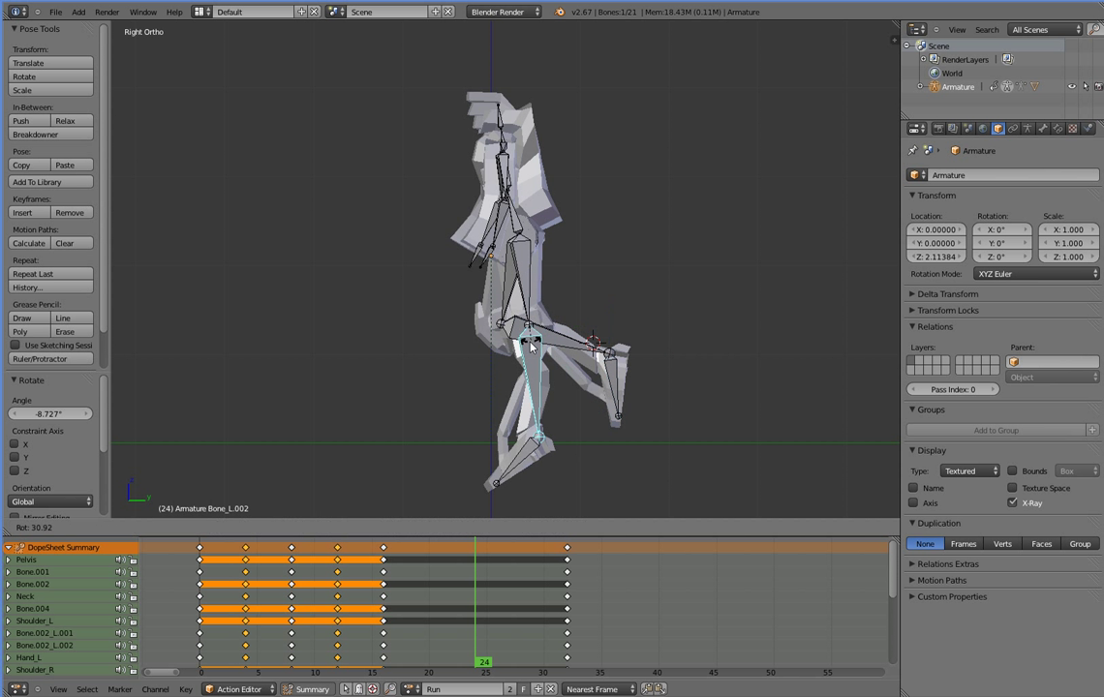
{"action": "left_click", "coordinate": [531, 308]}
{"action": "right_click", "coordinate": [529, 296]}
{"action": "key", "text": "r"}
{"action": "left_click", "coordinate": [566, 441]}
{"action": "right_click", "coordinate": [566, 441]}
{"action": "key", "text": "r"}
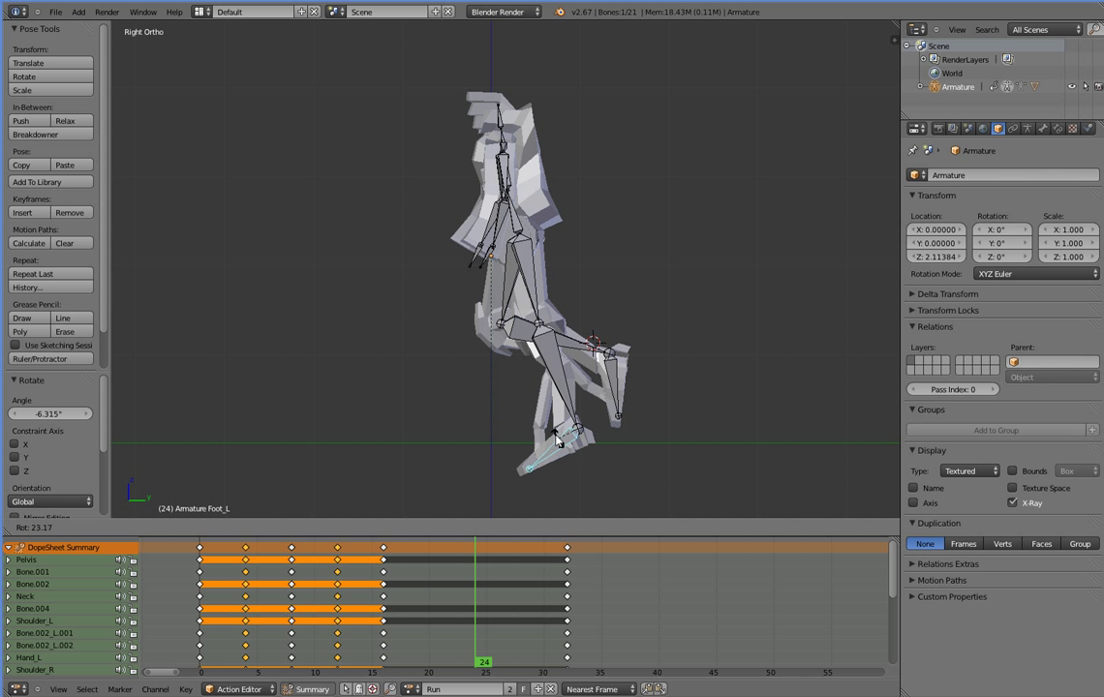
{"action": "left_click", "coordinate": [555, 433]}
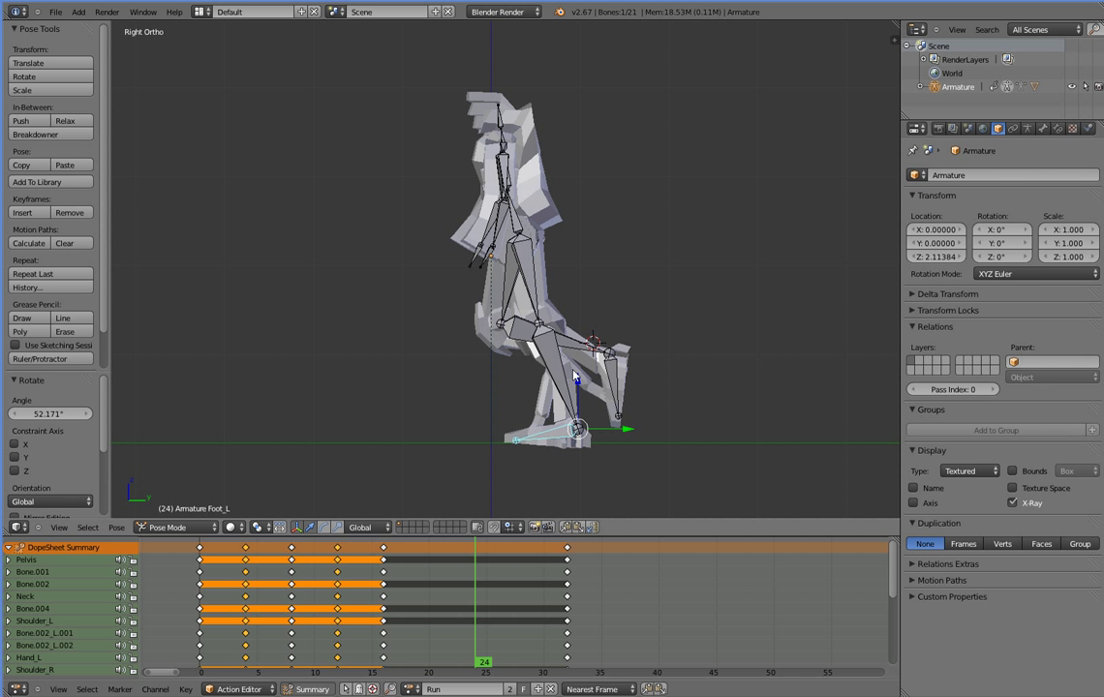
Swing the right arm Bone.002_R.002 and key every bone's rotation at frame 24
{"action": "right_click", "coordinate": [446, 198]}
{"action": "key", "text": "r"}
{"action": "left_click", "coordinate": [482, 207]}
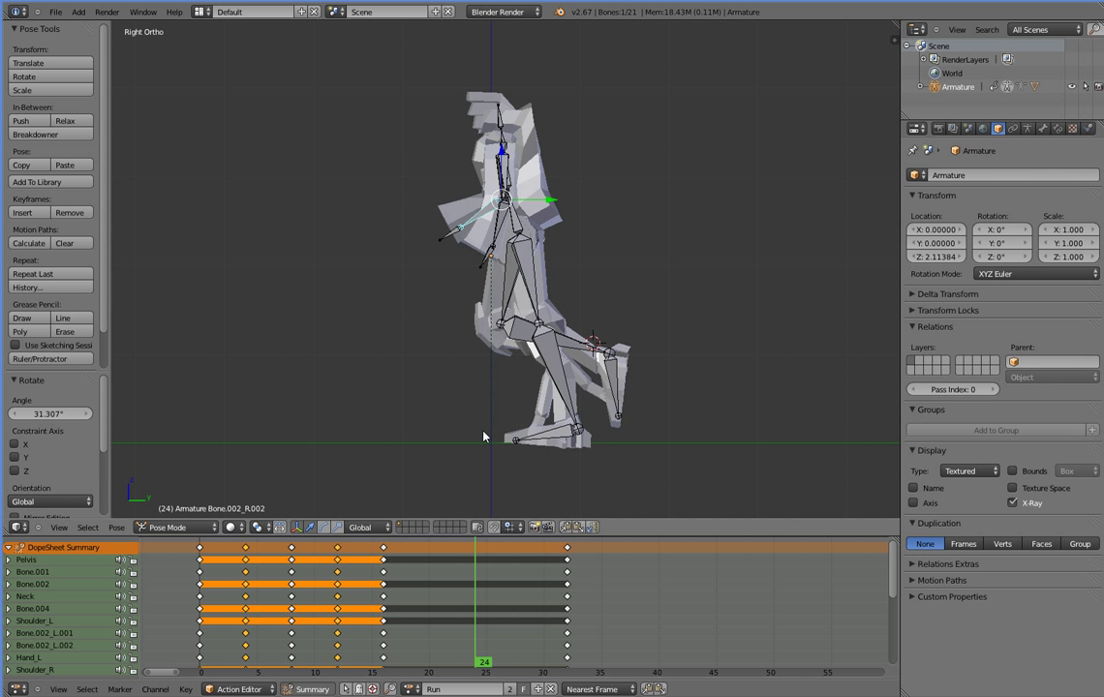
{"action": "key", "text": "a"}
{"action": "key", "text": "i"}
{"action": "left_click", "coordinate": [511, 322]}
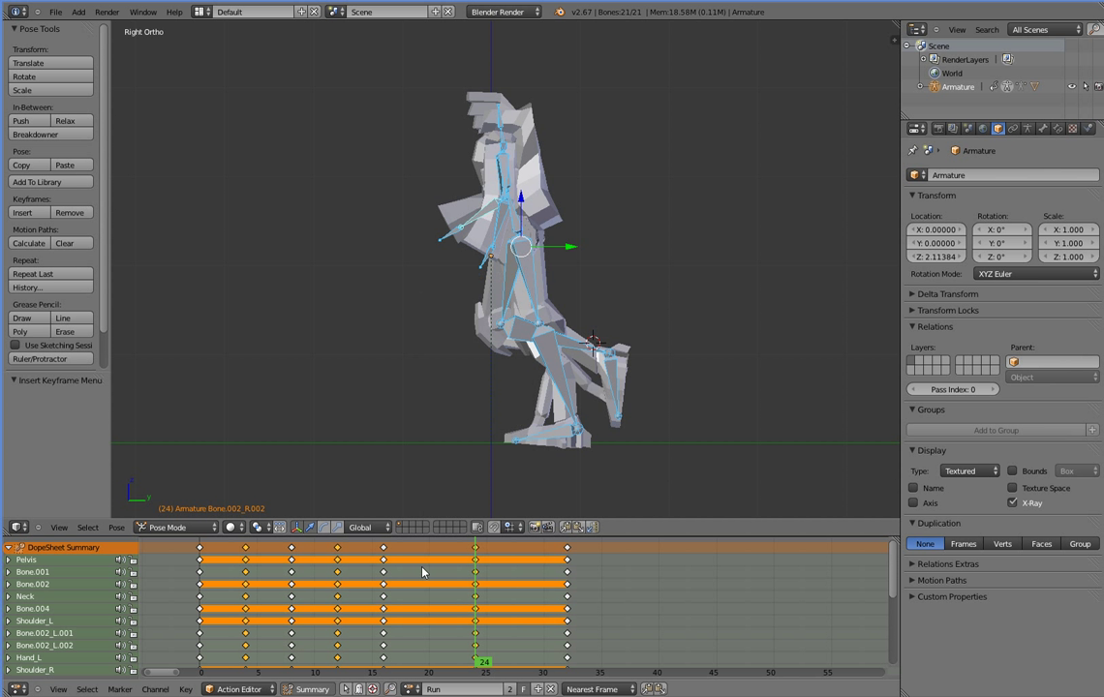
At frame 20, rotate the left thigh Bone_L.001 and left shin Bone_L.002
{"action": "left_click", "coordinate": [431, 597]}
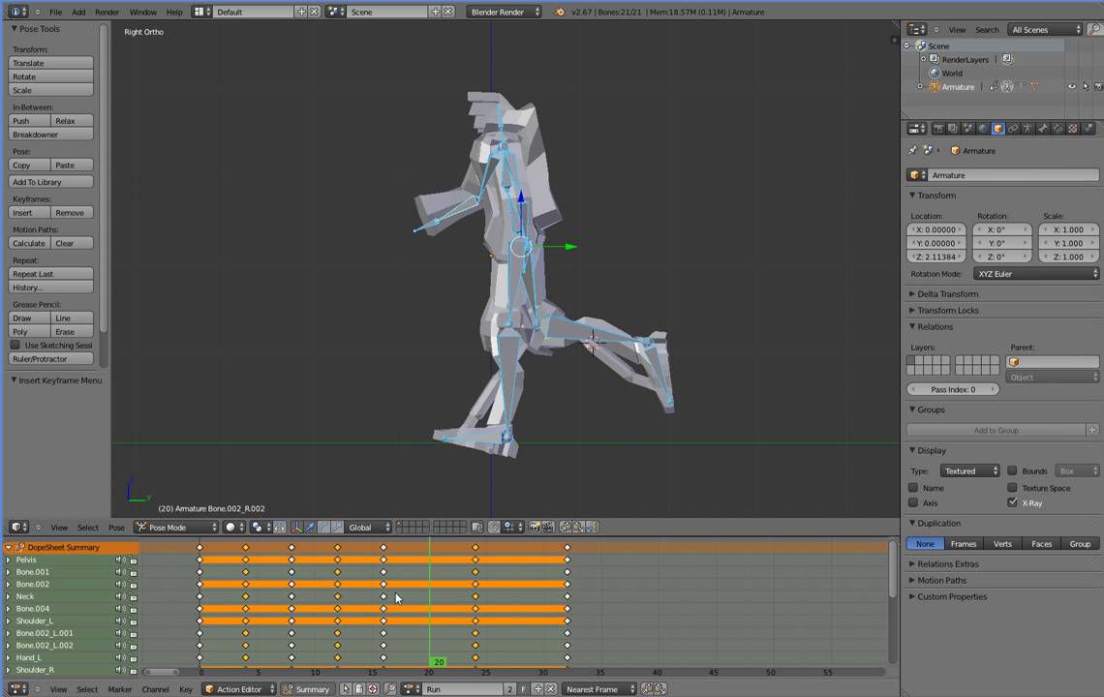
{"action": "right_click", "coordinate": [499, 325]}
{"action": "key", "text": "r"}
{"action": "left_click", "coordinate": [497, 299]}
{"action": "right_click", "coordinate": [492, 361]}
{"action": "key", "text": "r"}
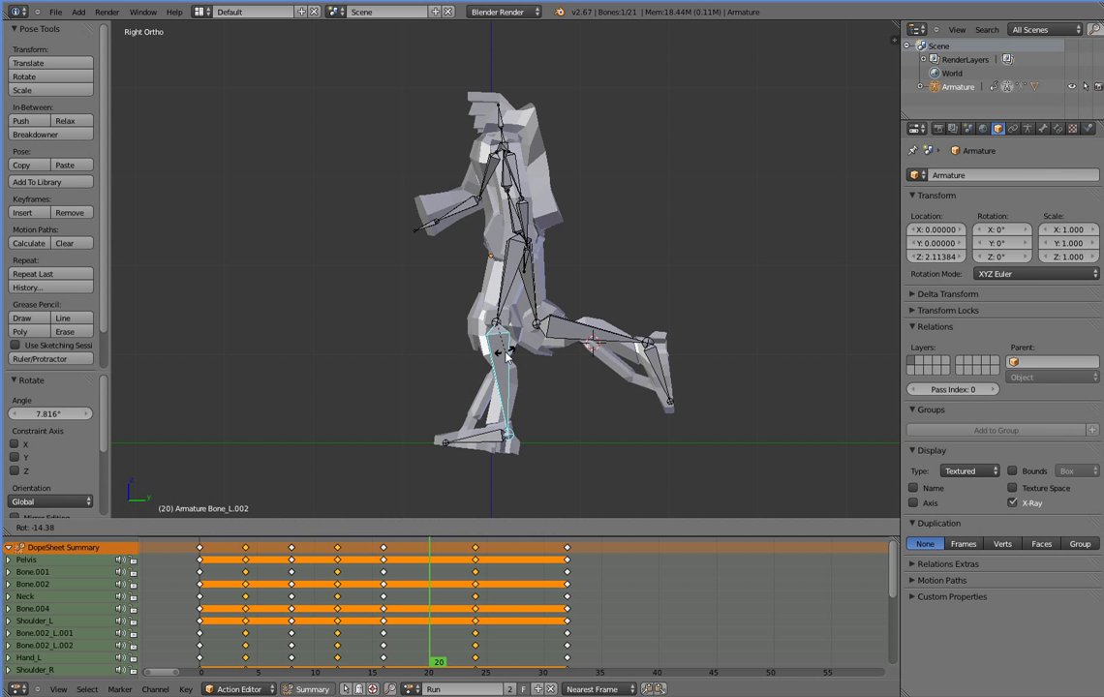
{"action": "left_click", "coordinate": [477, 435]}
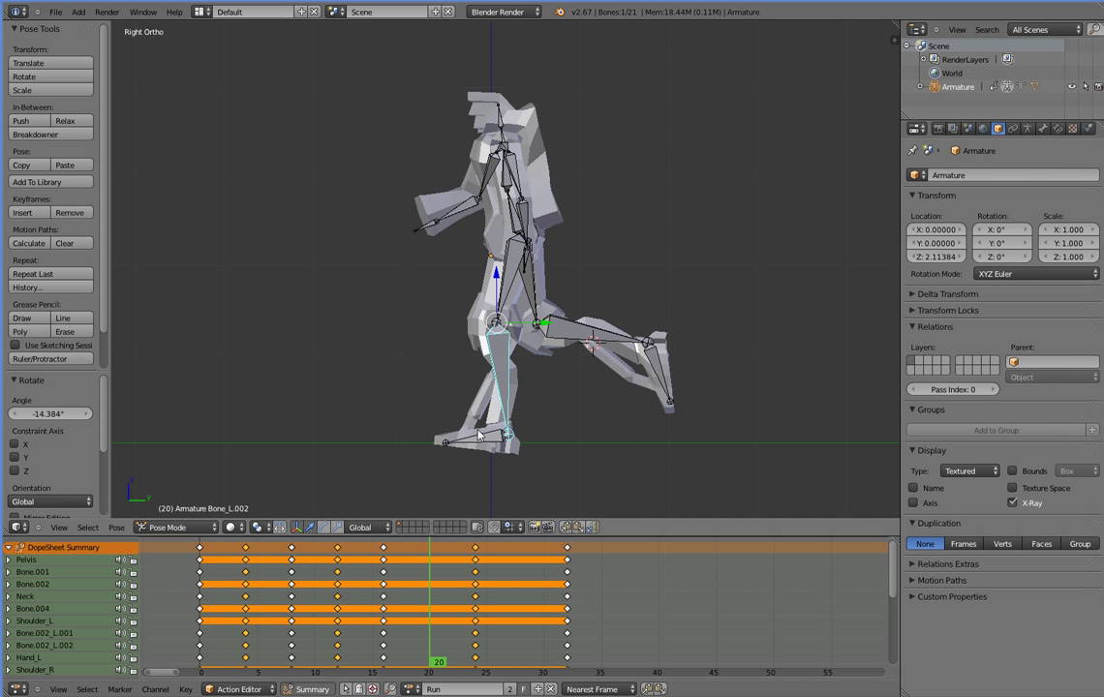
Swing the right thigh Bone_R.001 back, let the right shin hang, and tilt Foot_R
{"action": "right_click", "coordinate": [540, 308]}
{"action": "key", "text": "r"}
{"action": "left_click", "coordinate": [550, 306]}
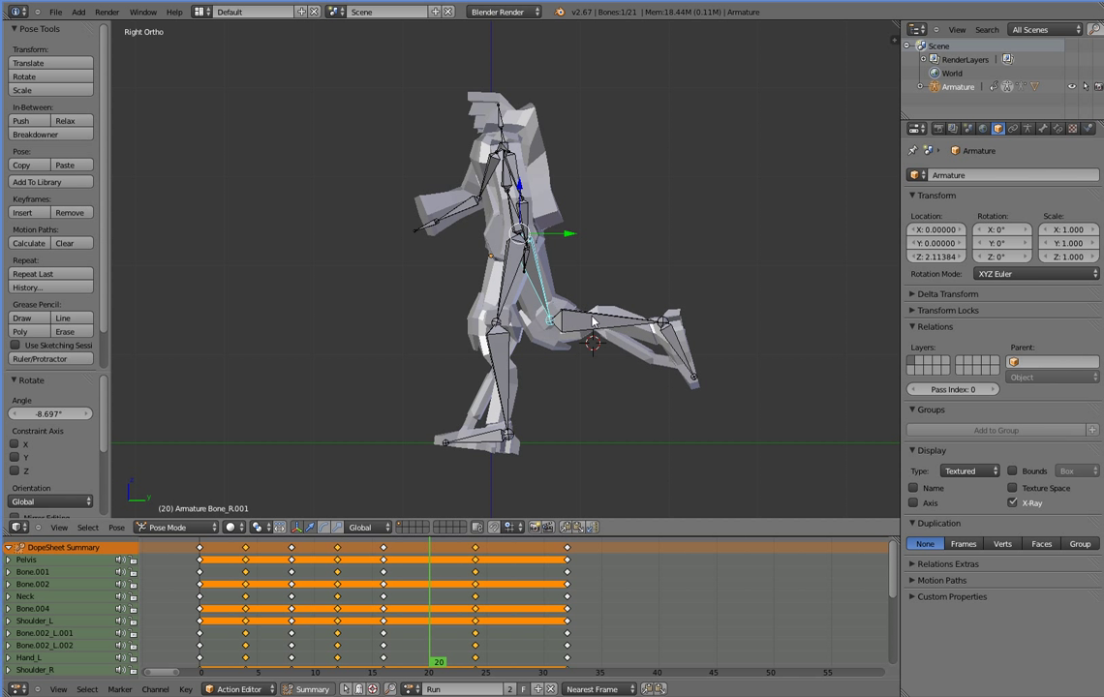
{"action": "right_click", "coordinate": [593, 322]}
{"action": "key", "text": "r"}
{"action": "left_click", "coordinate": [579, 345]}
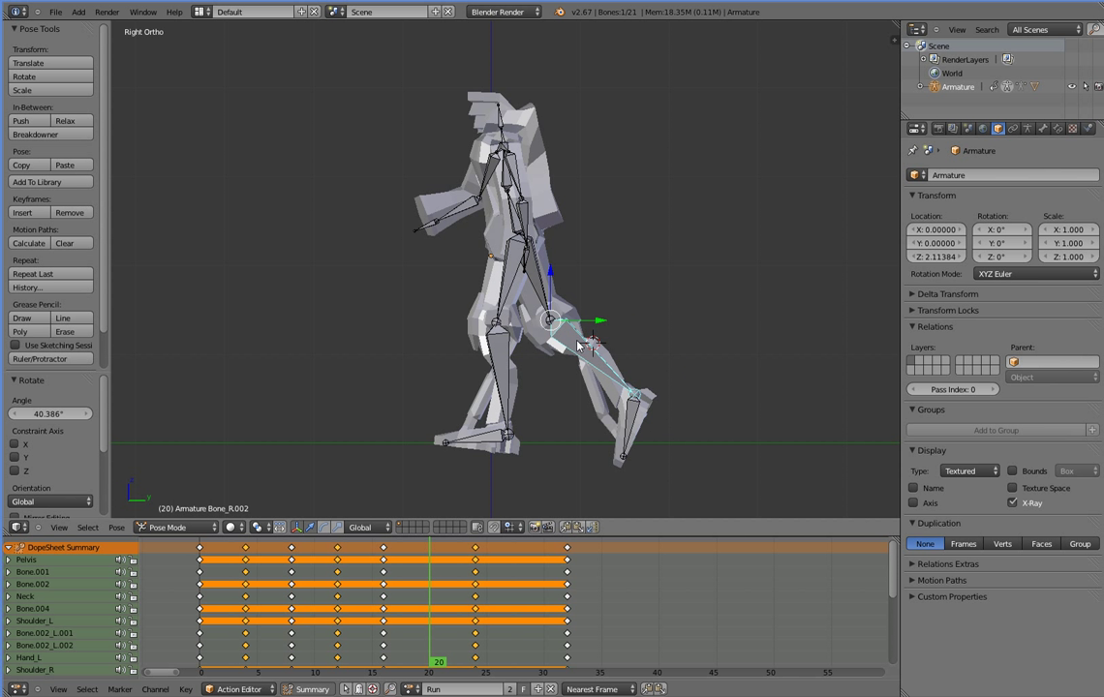
{"action": "right_click", "coordinate": [625, 441]}
{"action": "key", "text": "r"}
{"action": "left_click", "coordinate": [466, 231]}
Swing the right upper arm forward, lean the spine Bone.002, and rotate the left upper arm
{"action": "right_click", "coordinate": [492, 173]}
{"action": "key", "text": "r"}
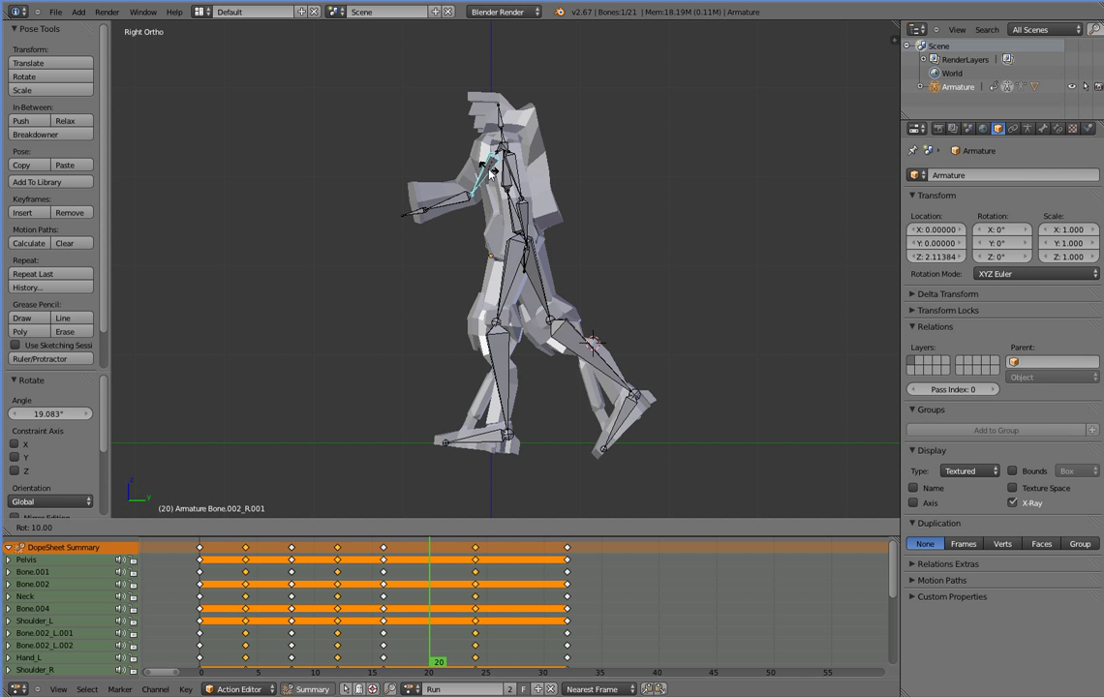
{"action": "left_click", "coordinate": [489, 173]}
{"action": "right_click", "coordinate": [508, 175]}
{"action": "key", "text": "r"}
{"action": "left_click", "coordinate": [520, 181]}
{"action": "right_click", "coordinate": [523, 179]}
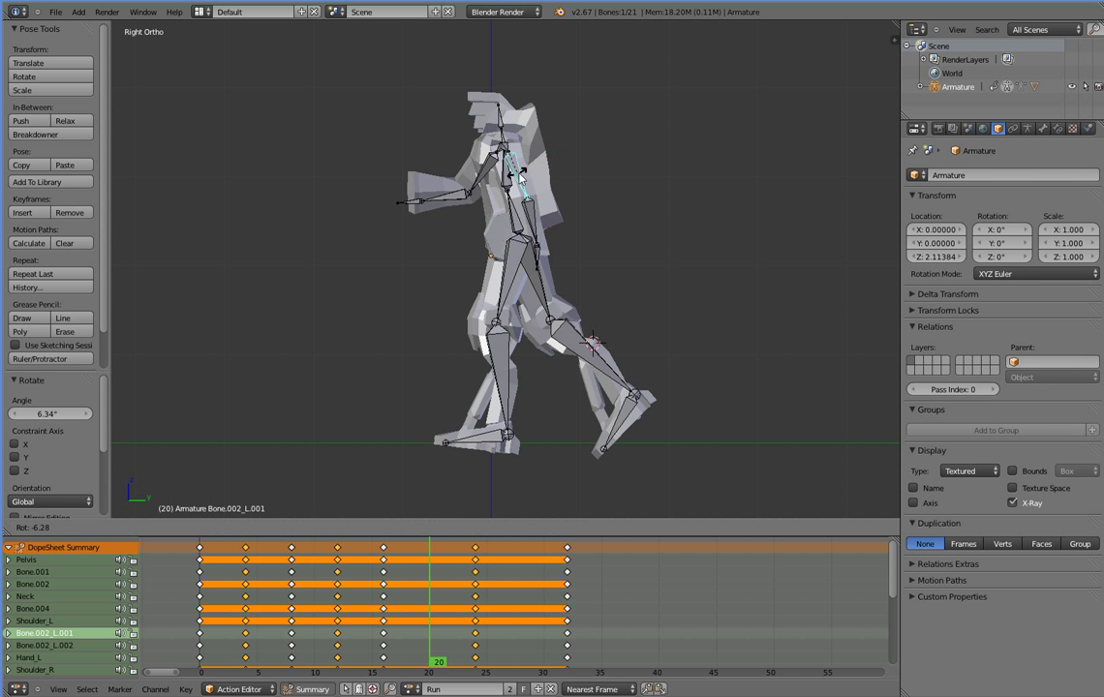
{"action": "key", "text": "r"}
{"action": "left_click", "coordinate": [542, 221]}
{"action": "right_click", "coordinate": [540, 225]}
Insert rotation keys for all bones at frame 20
{"action": "key", "text": "a"}
{"action": "key", "text": "a"}
{"action": "key", "text": "i"}
{"action": "left_click", "coordinate": [541, 308]}
{"action": "left_click", "coordinate": [520, 592]}
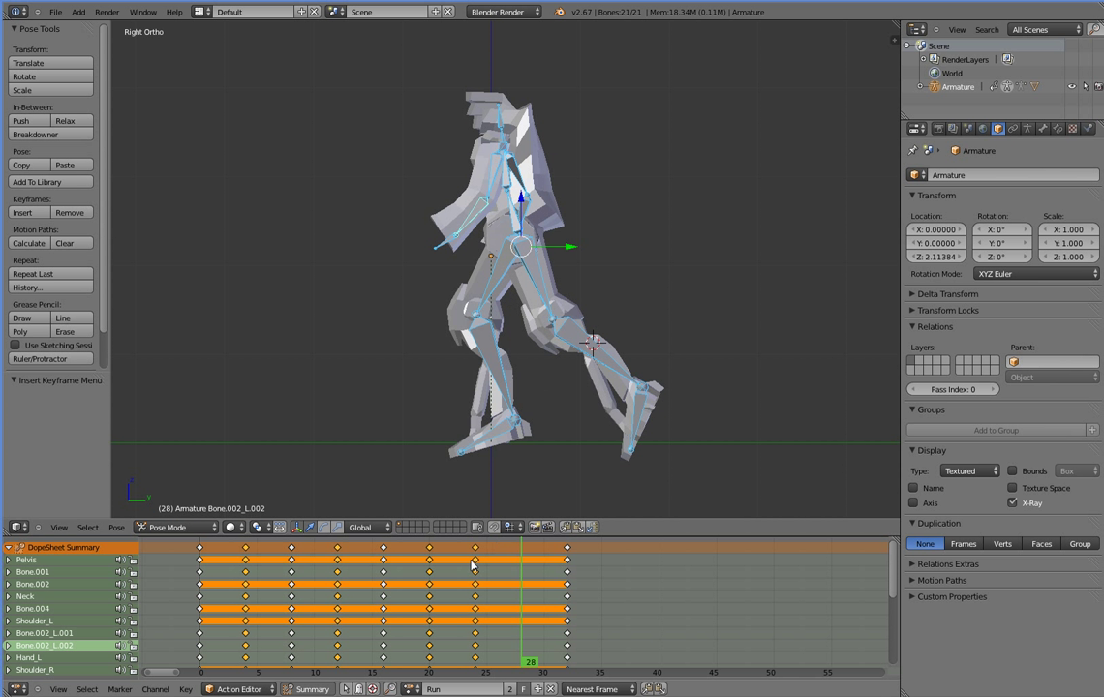
At frame 28, rotate the right thigh Bone_R.001, left shin Bone_L.002 and left foot Foot_L
{"action": "left_click_drag", "start_coordinate": [474, 565], "coordinate": [518, 567]}
{"action": "right_click", "coordinate": [494, 296]}
{"action": "key", "text": "r"}
{"action": "left_click", "coordinate": [504, 269]}
{"action": "right_click", "coordinate": [595, 329]}
{"action": "key", "text": "r"}
{"action": "left_click", "coordinate": [602, 328]}
{"action": "right_click", "coordinate": [666, 386]}
{"action": "key", "text": "r"}
{"action": "left_click", "coordinate": [675, 395]}
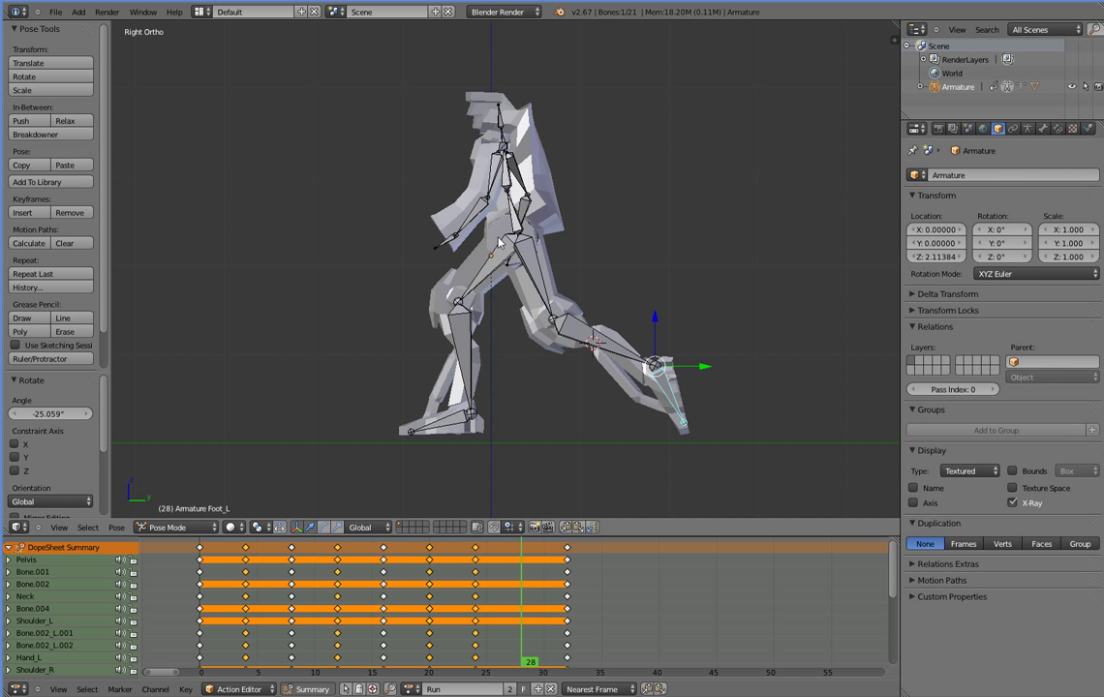
Key all bones' rotation at frame 28, scrub to check the run, and save the .blend file
{"action": "key", "text": "a"}
{"action": "key", "text": "a"}
{"action": "key", "text": "i"}
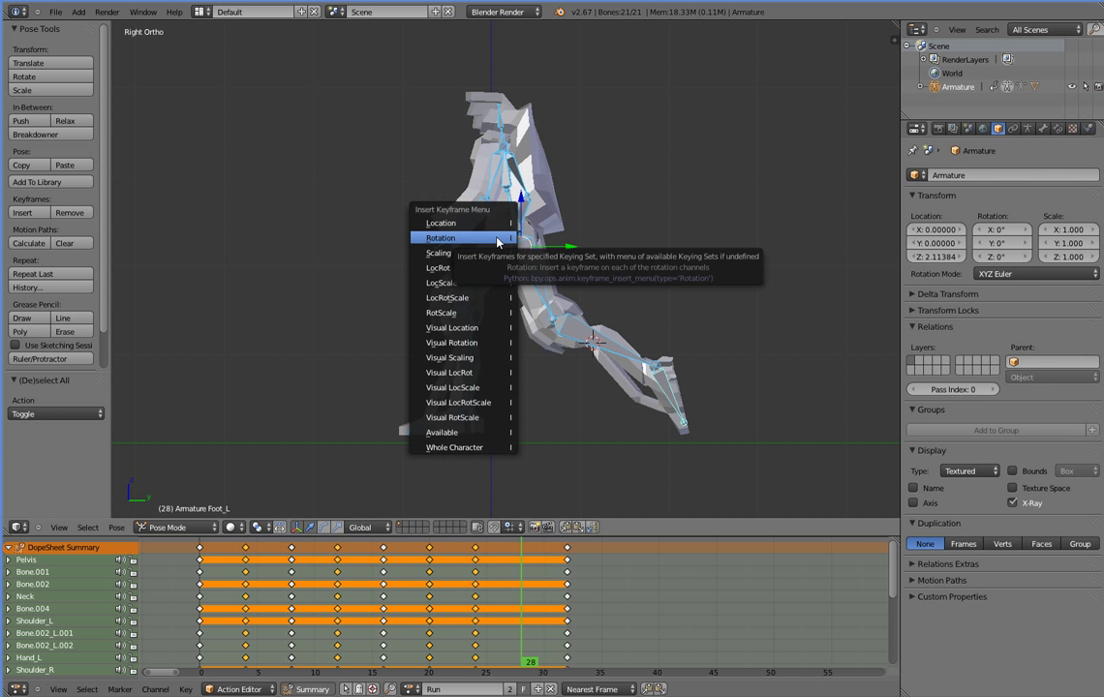
{"action": "left_click", "coordinate": [497, 239]}
{"action": "left_click_drag", "start_coordinate": [475, 591], "coordinate": [560, 593]}
{"action": "left_click_drag", "start_coordinate": [201, 550], "coordinate": [568, 557]}
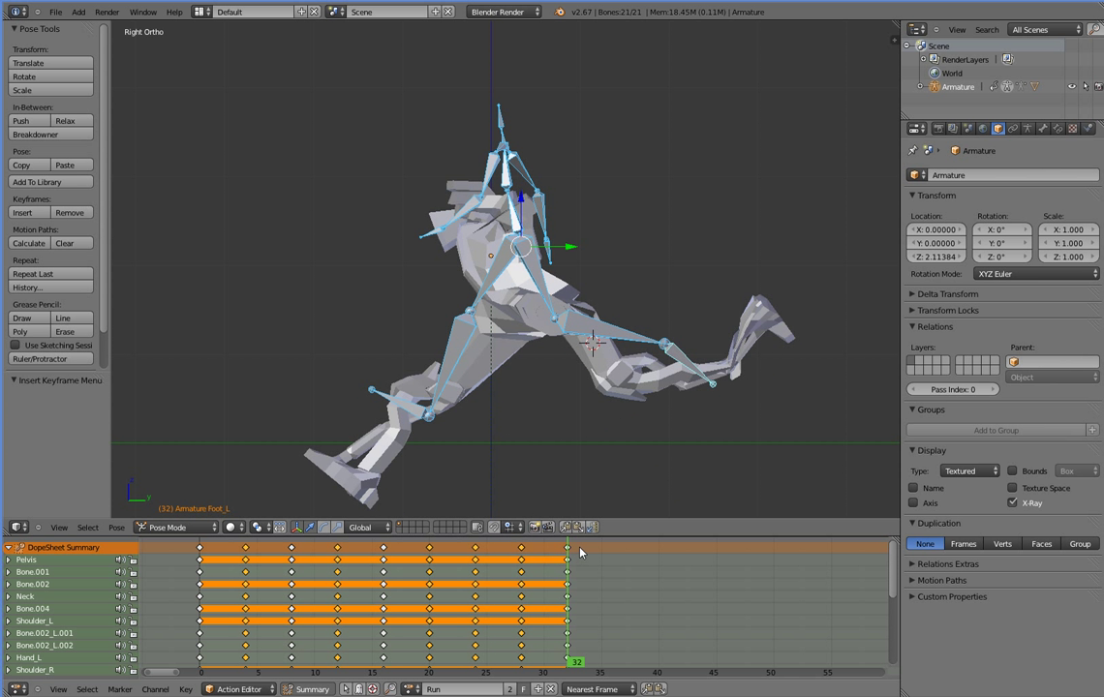
{"action": "key", "text": "ctrl+s"}
{"action": "left_click", "coordinate": [580, 549]}
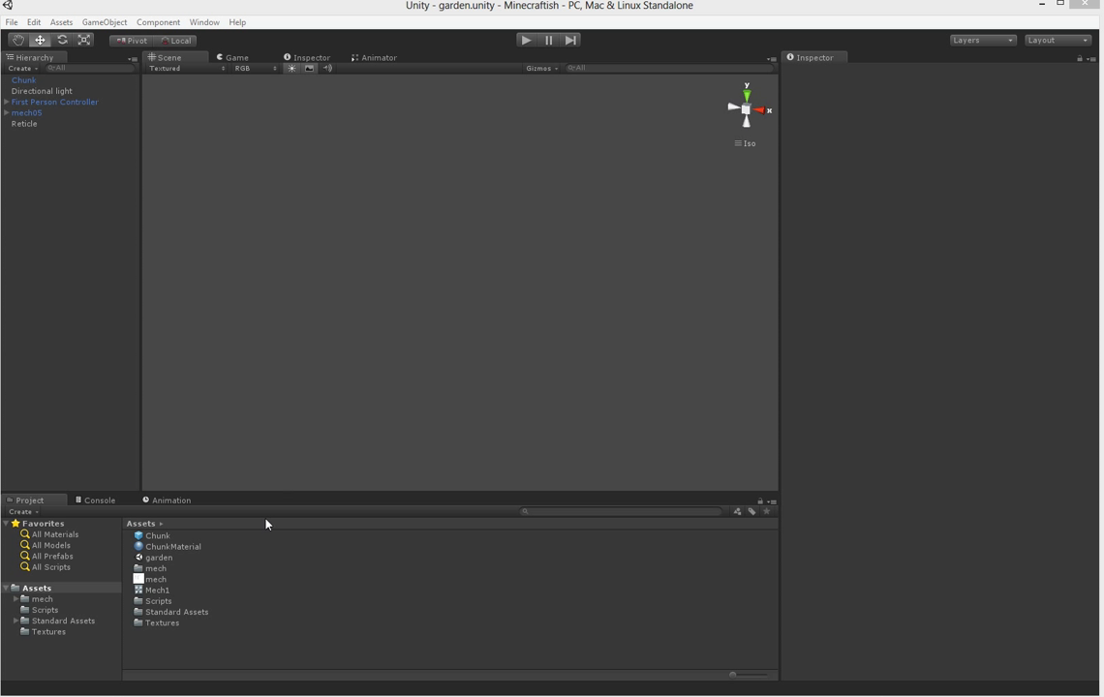
In Unity's Assets/mech folder, select mech06's Run clip and play it in the Preview
{"action": "left_click", "coordinate": [77, 601]}
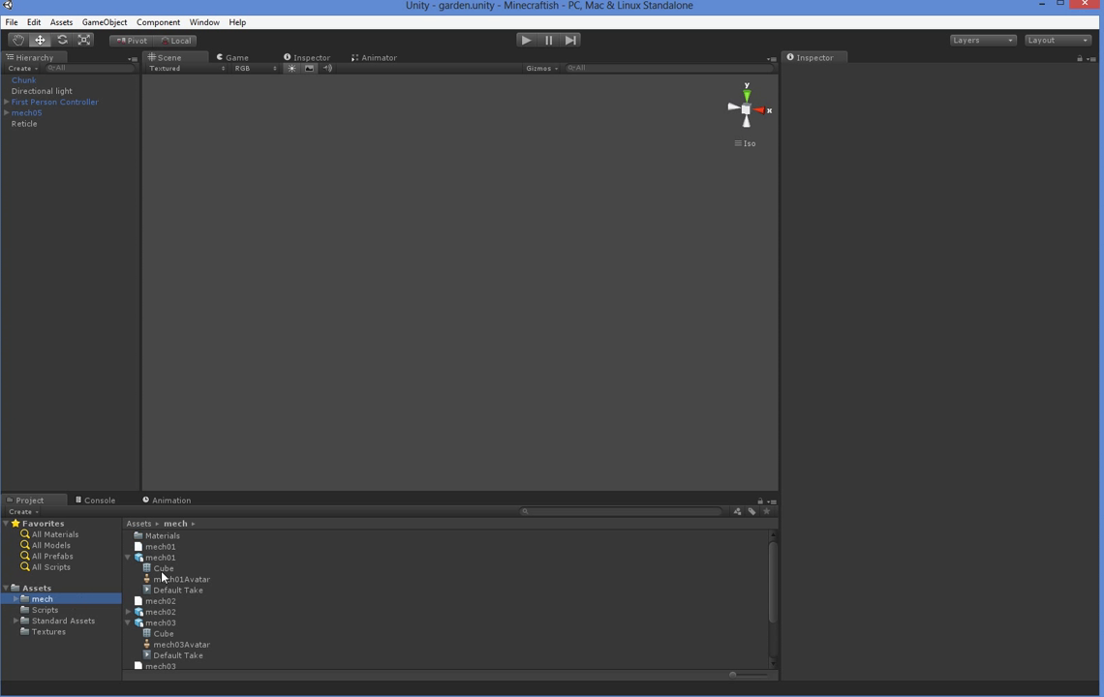
{"action": "scroll", "coordinate": [192, 616], "scroll_direction": "down", "scroll_amount": 3}
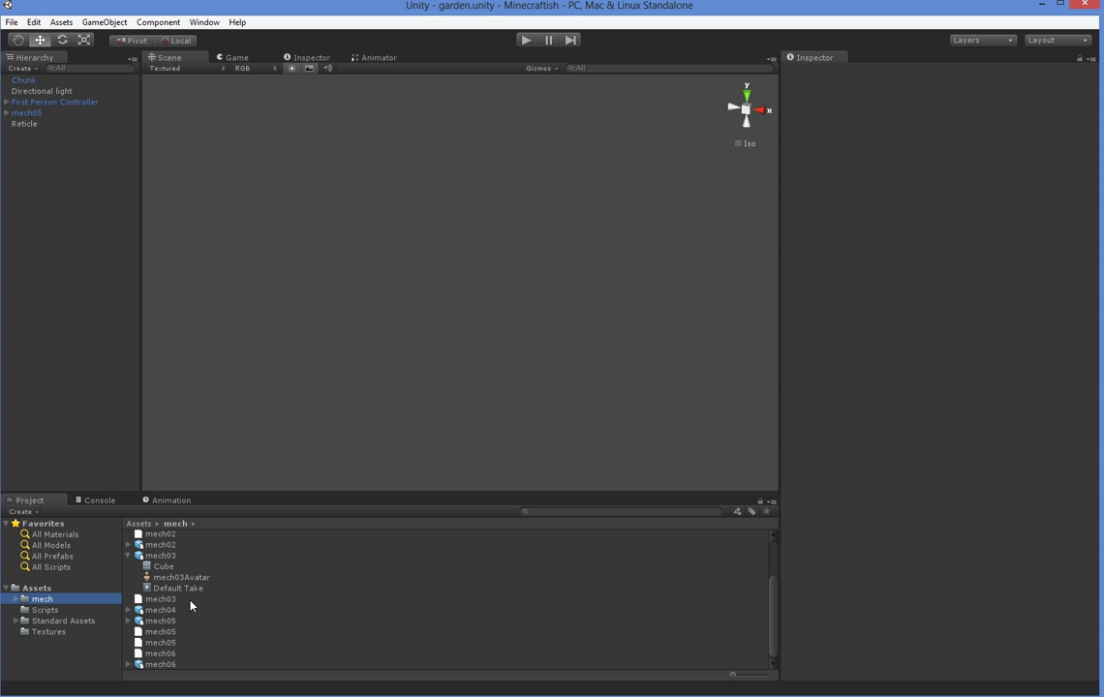
{"action": "left_click", "coordinate": [159, 668]}
{"action": "key", "text": "Right"}
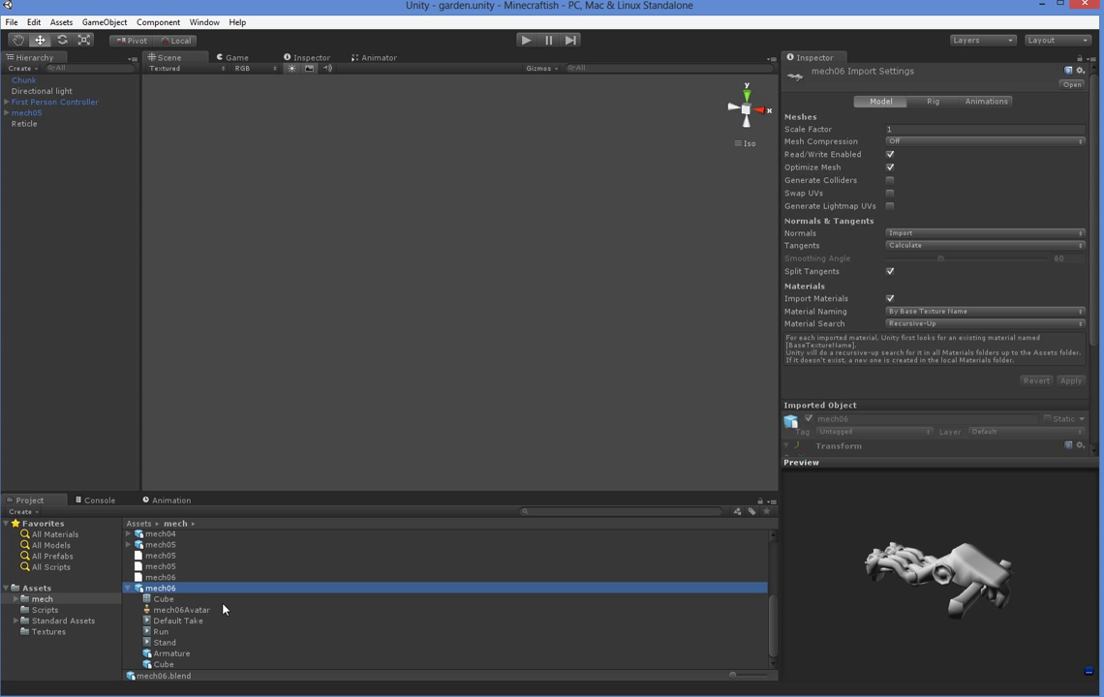
{"action": "left_click", "coordinate": [180, 634]}
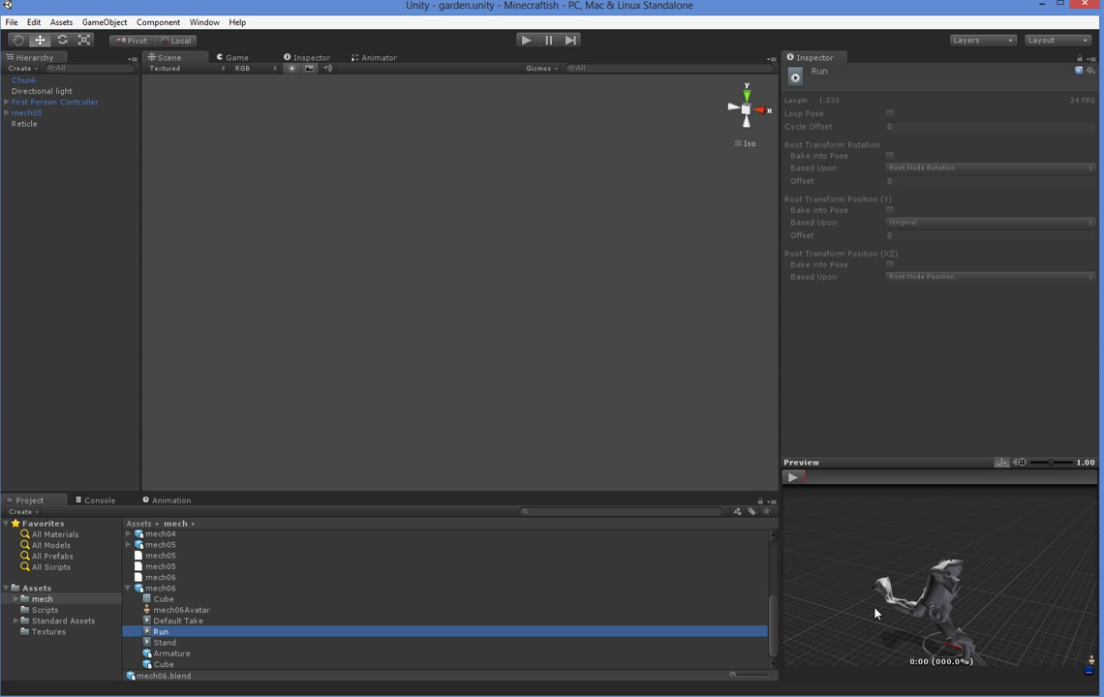
{"action": "left_click_drag", "start_coordinate": [875, 613], "coordinate": [1039, 588]}
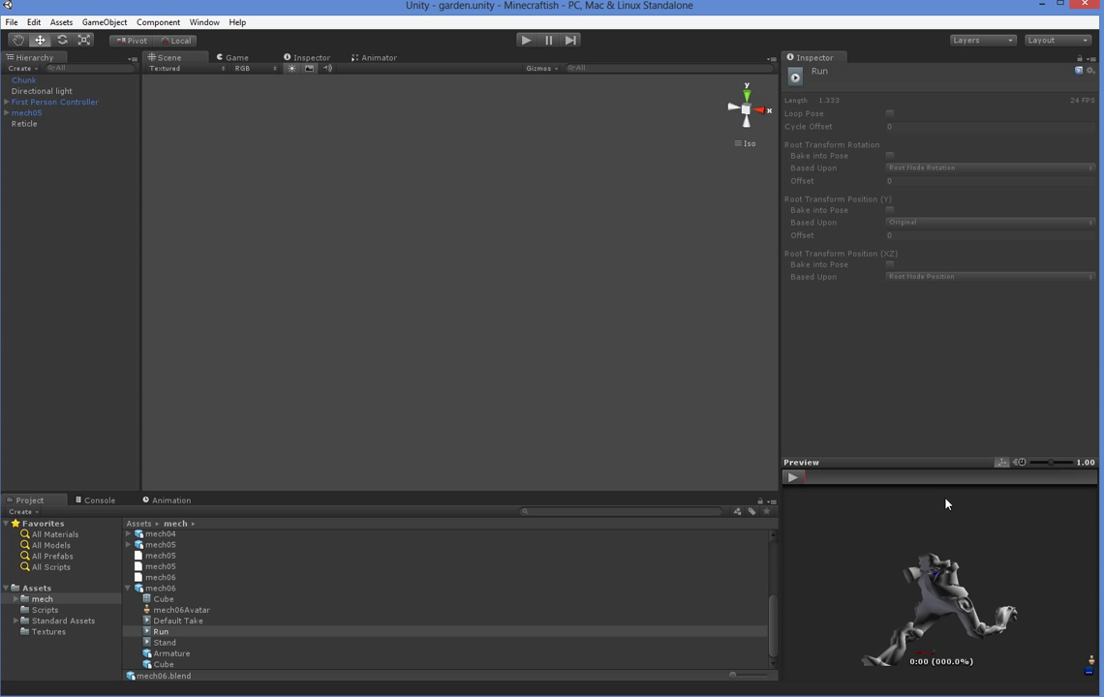
{"action": "left_click", "coordinate": [799, 479]}
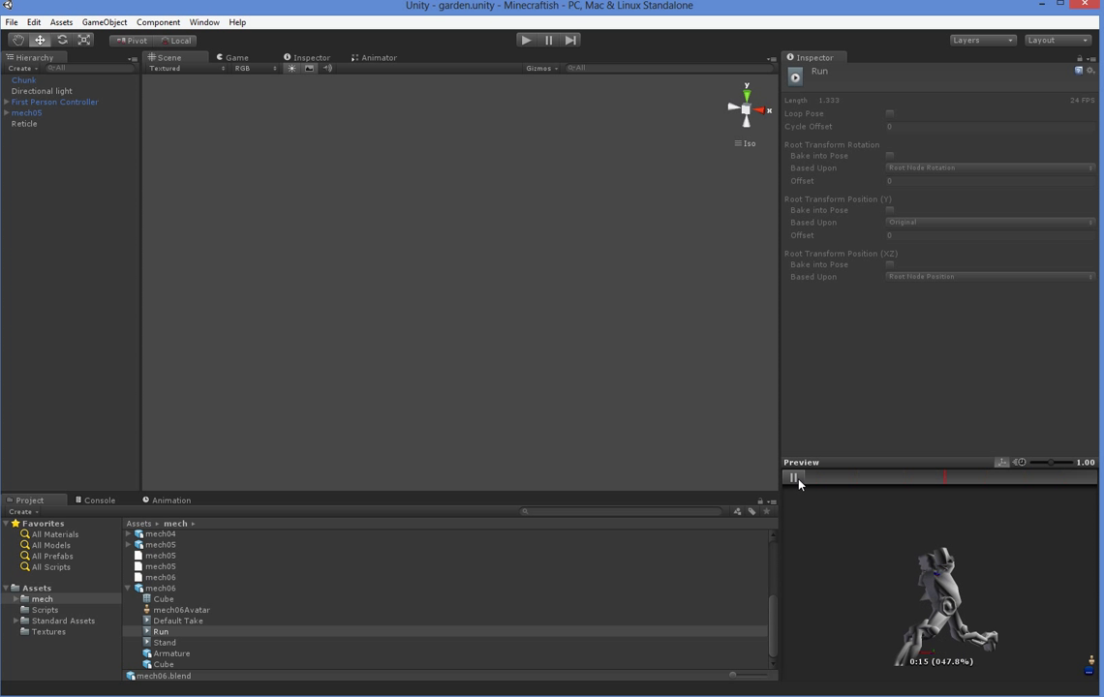
{"action": "left_click", "coordinate": [795, 478]}
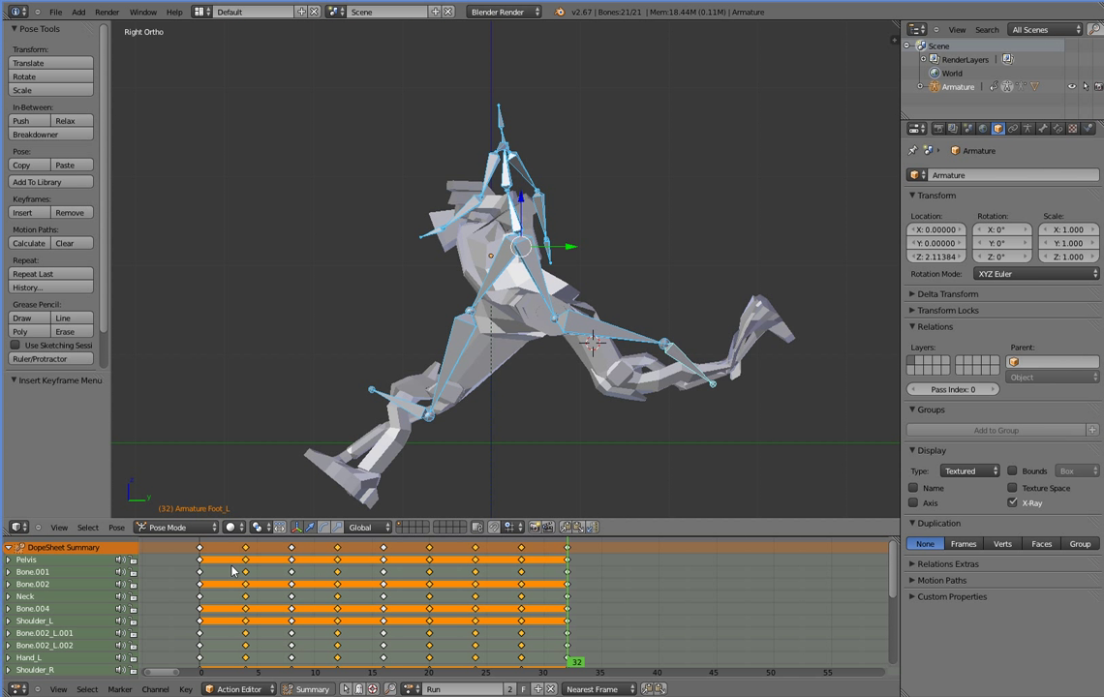
Return Blender's playhead to frame 0 and save over the .blend file again
{"action": "left_click", "coordinate": [201, 554]}
{"action": "key", "text": "ctrl+s"}
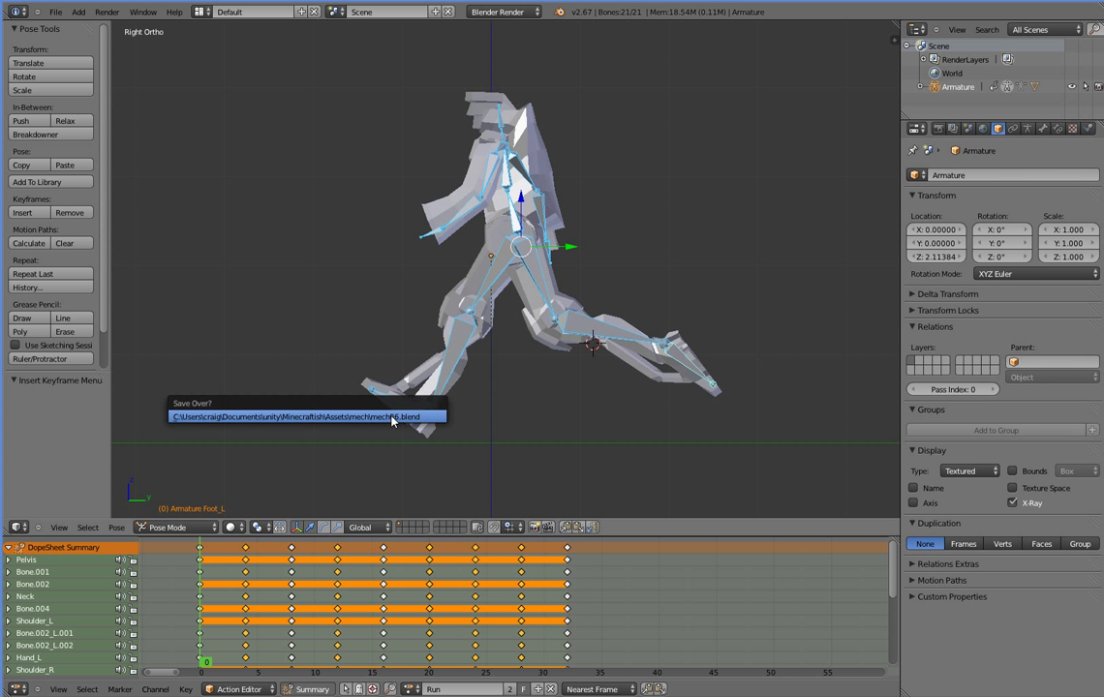
{"action": "left_click", "coordinate": [393, 421]}
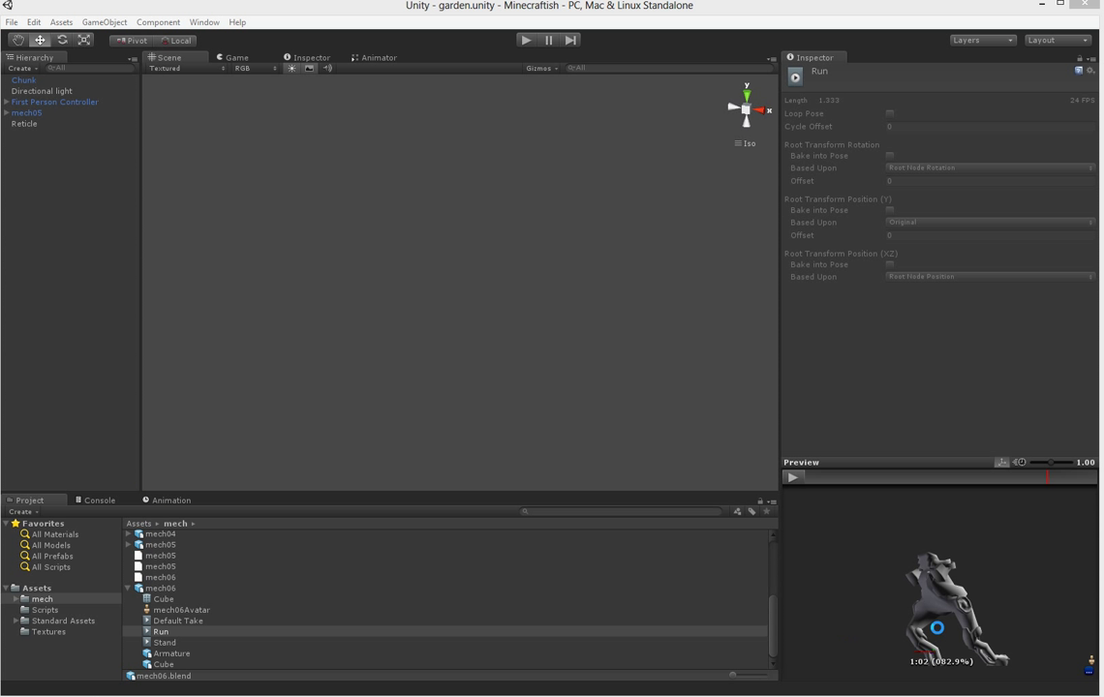
Play mech06's Run clip in the Preview and orbit to an angled view above the grid
{"action": "left_click", "coordinate": [803, 479]}
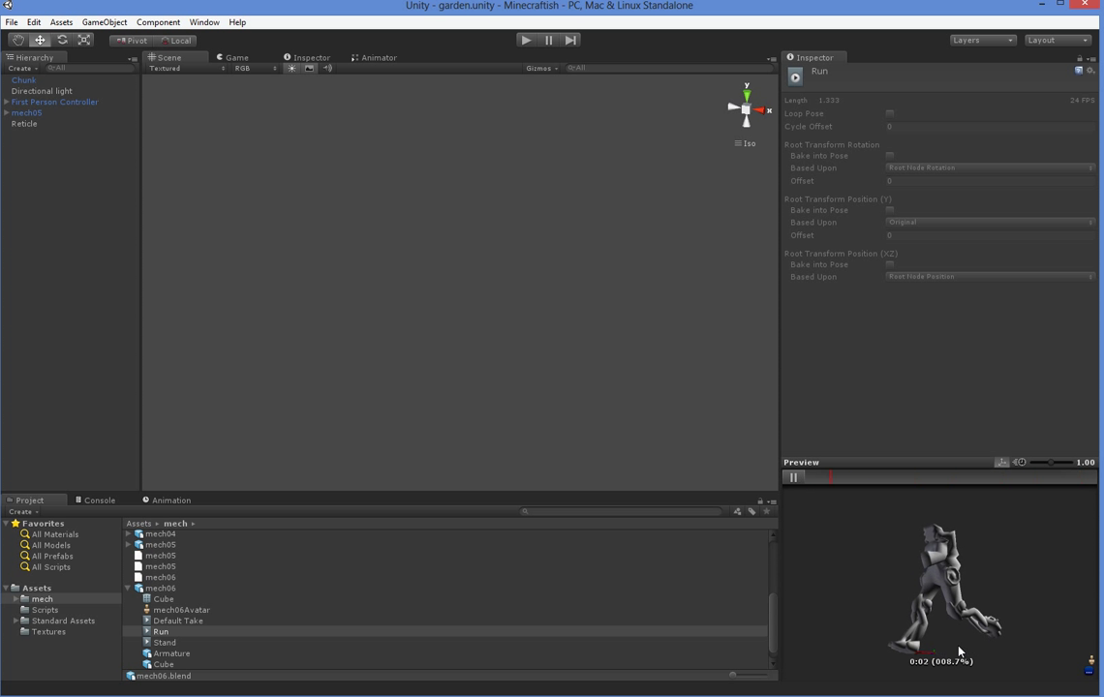
{"action": "left_click_drag", "start_coordinate": [958, 651], "coordinate": [907, 673]}
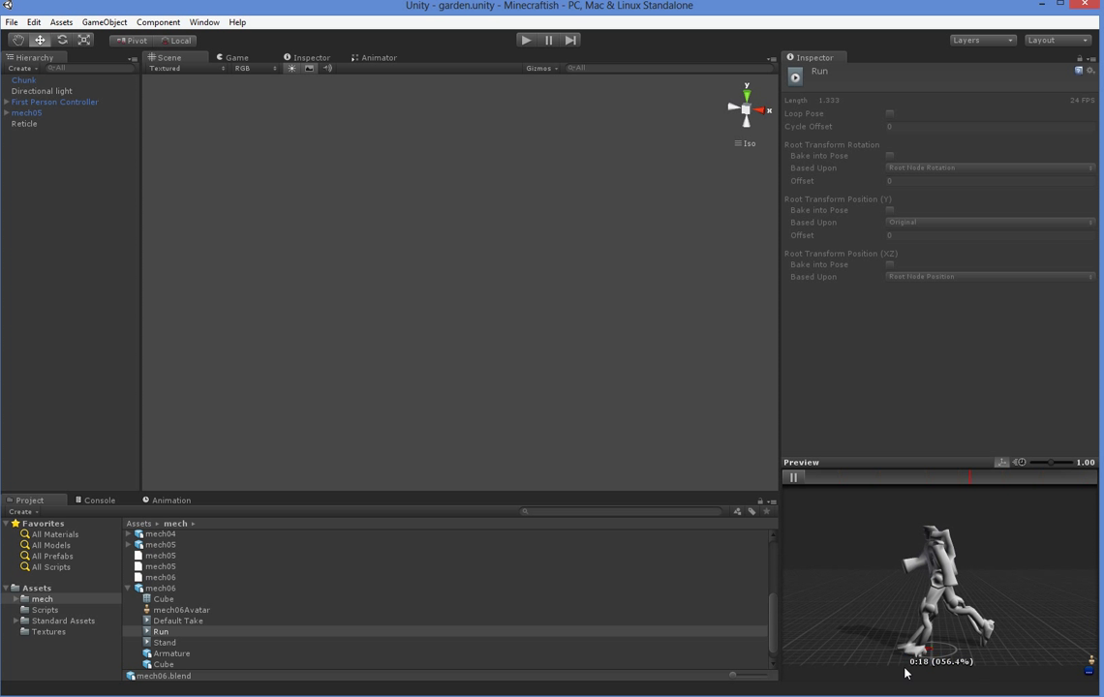